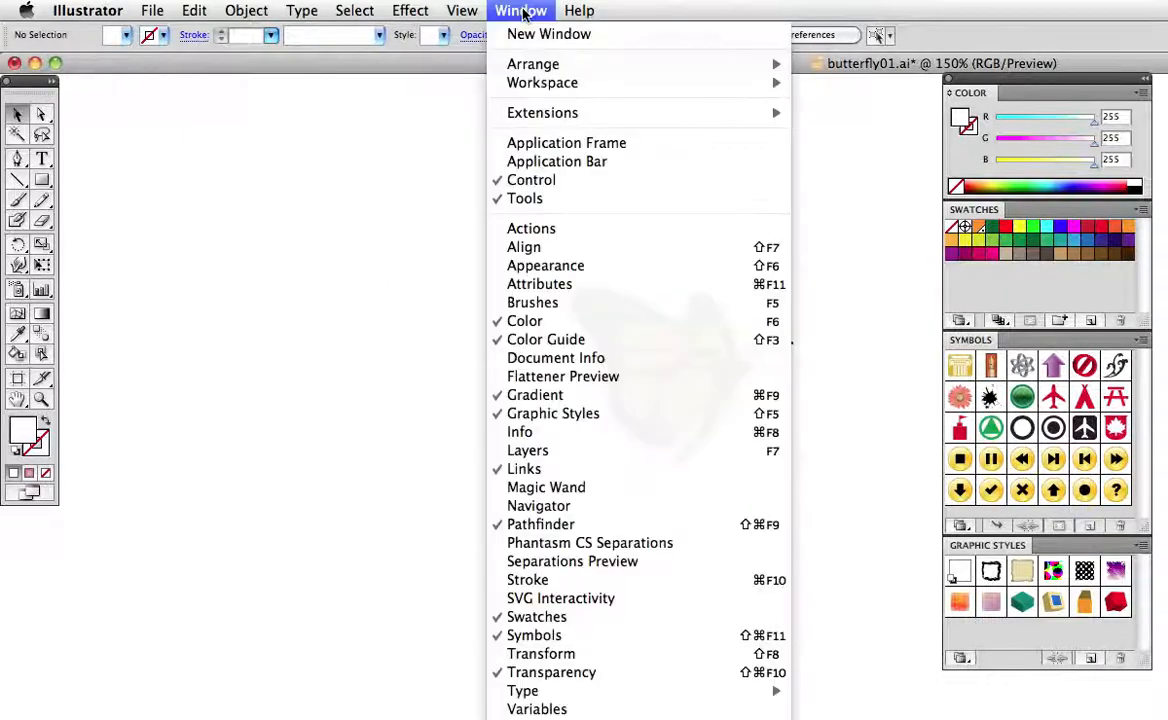
Step: Show the Actions panel, expand the Delete Unused Panel Items action and its second Graphic Styles entry, and play the action
{"action": "left_click", "coordinate": [570, 229]}
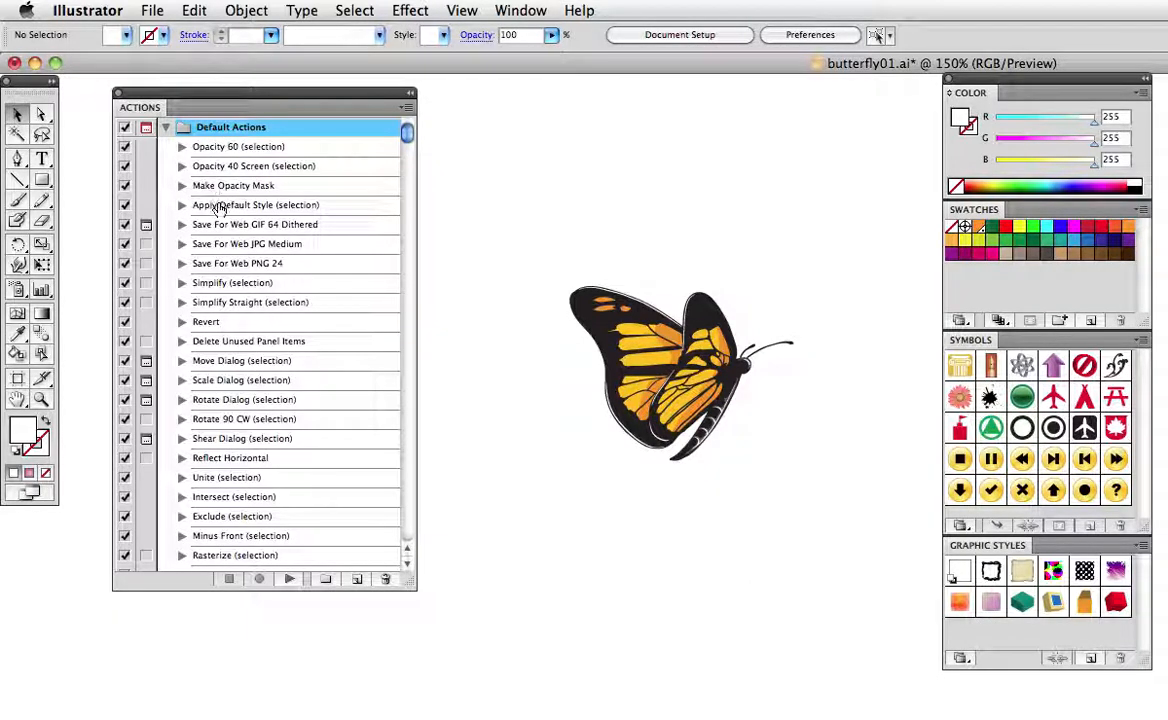
{"action": "left_click", "coordinate": [237, 345]}
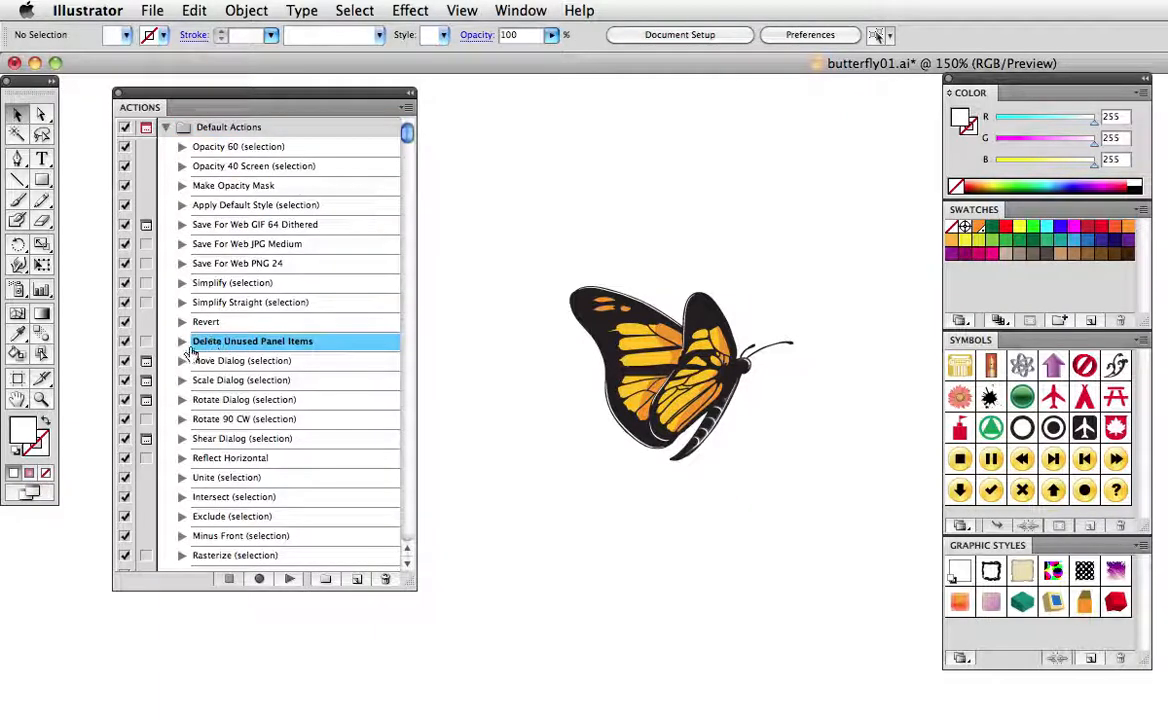
{"action": "left_click", "coordinate": [183, 343]}
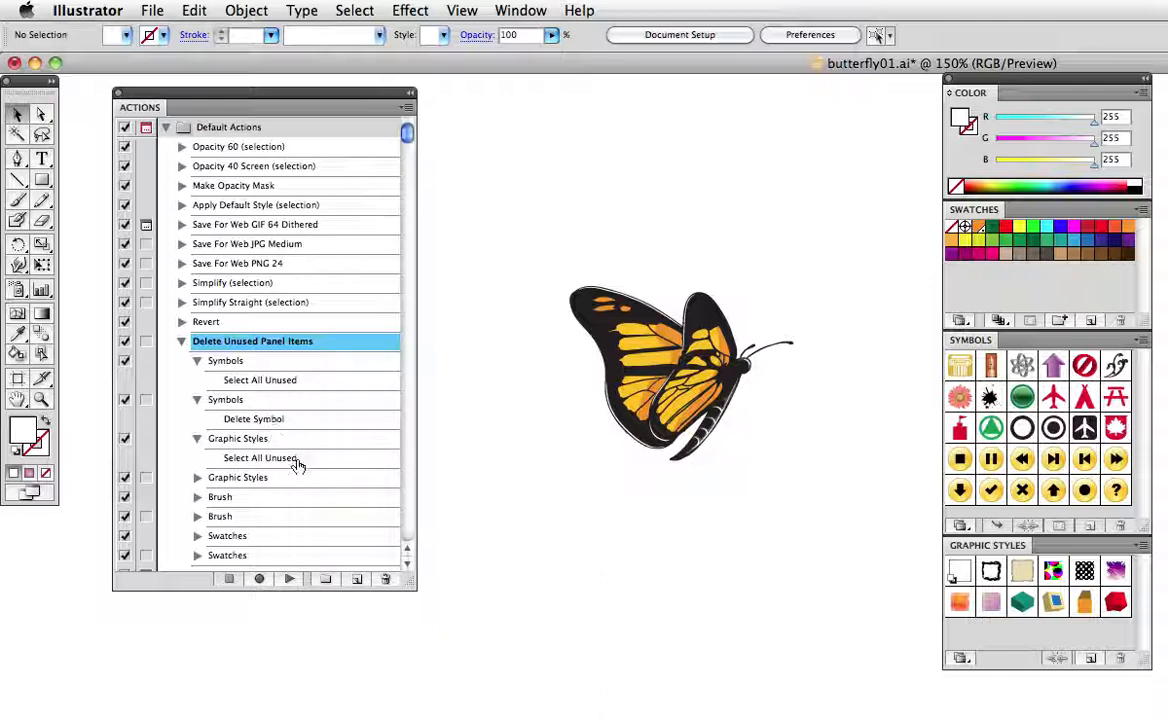
{"action": "left_click", "coordinate": [198, 479]}
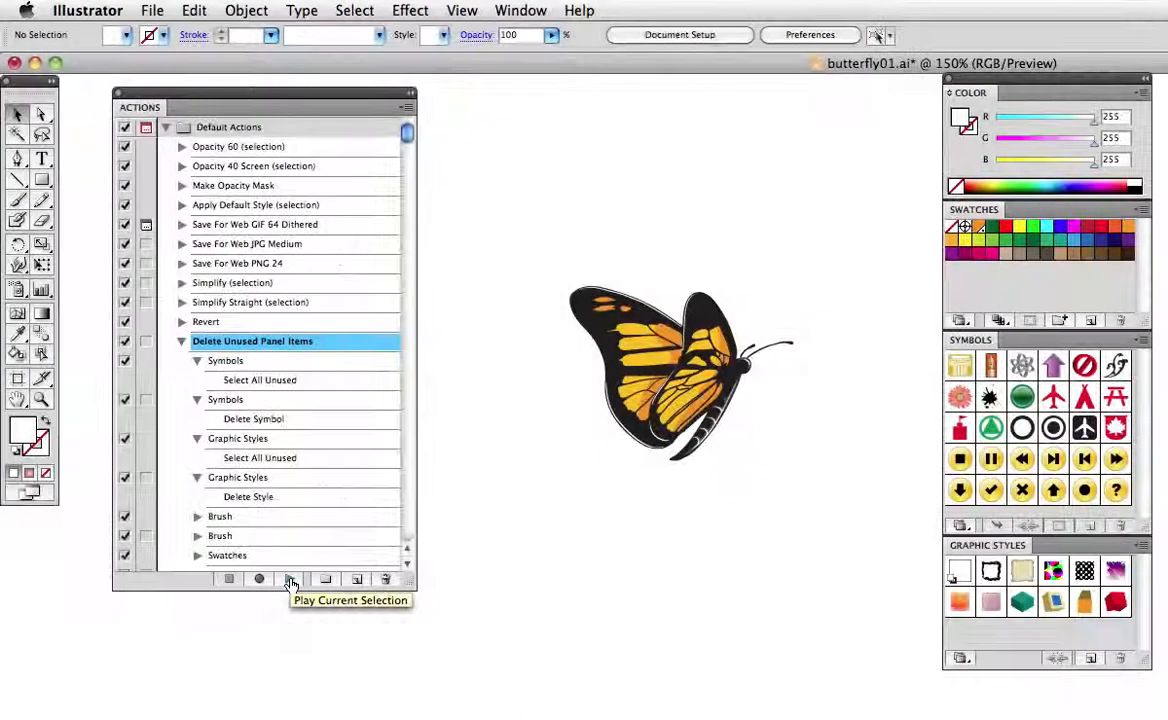
{"action": "left_click", "coordinate": [290, 579]}
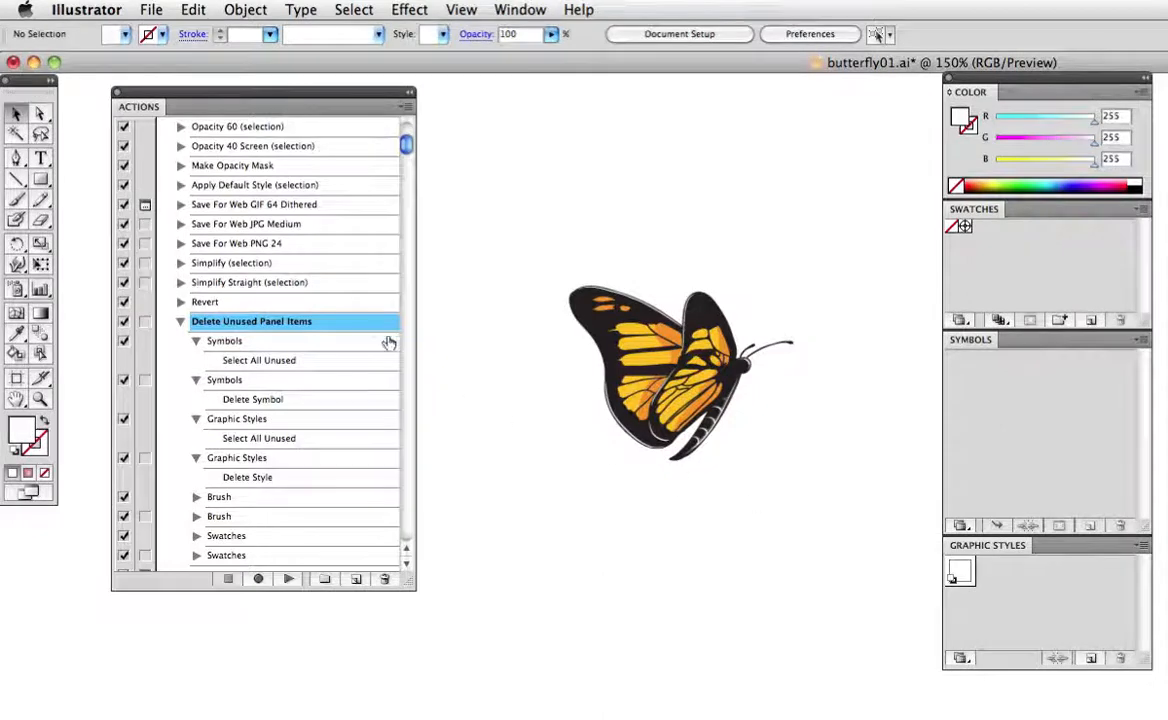
Step: Set the Delete Unused Panel Items action's options to function key F2 with Command and the colour Orange, keeping the Default Actions set
{"action": "left_click", "coordinate": [405, 108]}
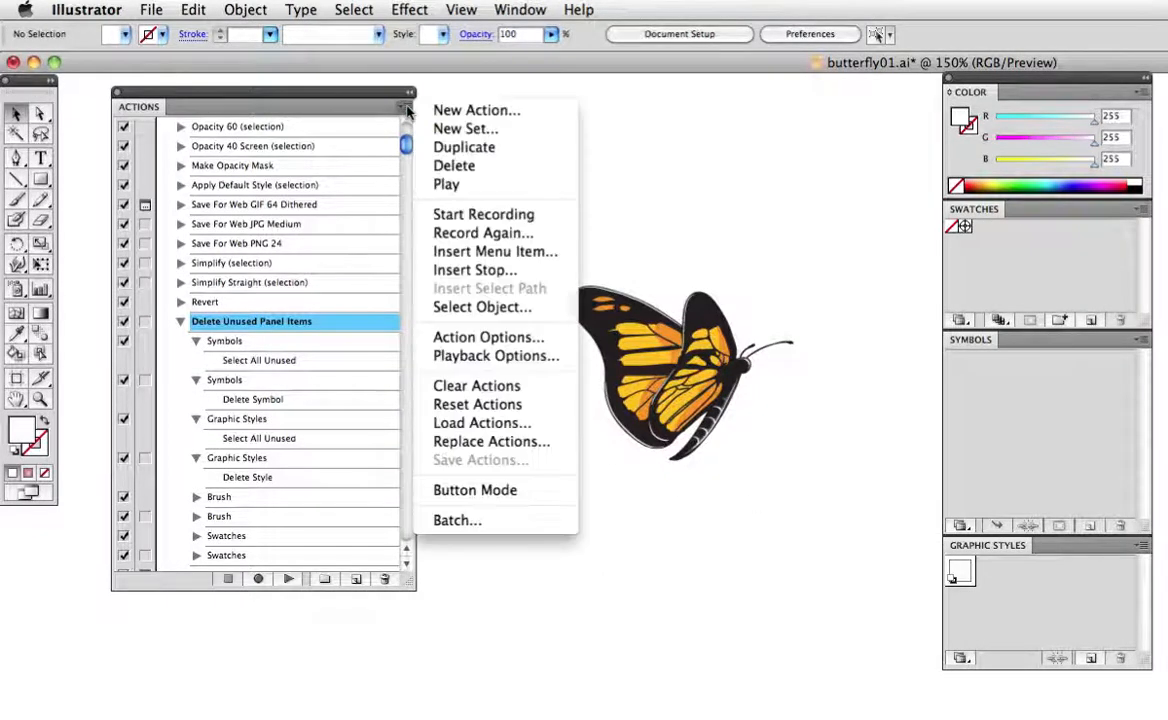
{"action": "left_click", "coordinate": [546, 338]}
{"action": "left_click_drag", "start_coordinate": [730, 305], "coordinate": [568, 272]}
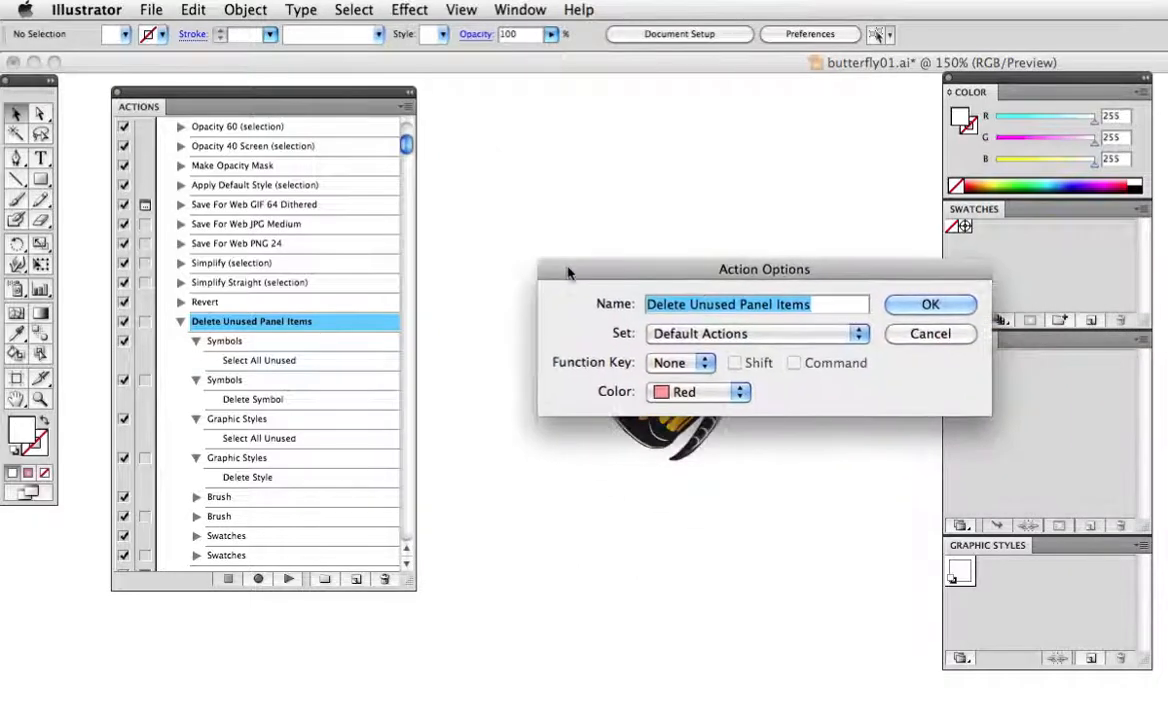
{"action": "left_click", "coordinate": [674, 337]}
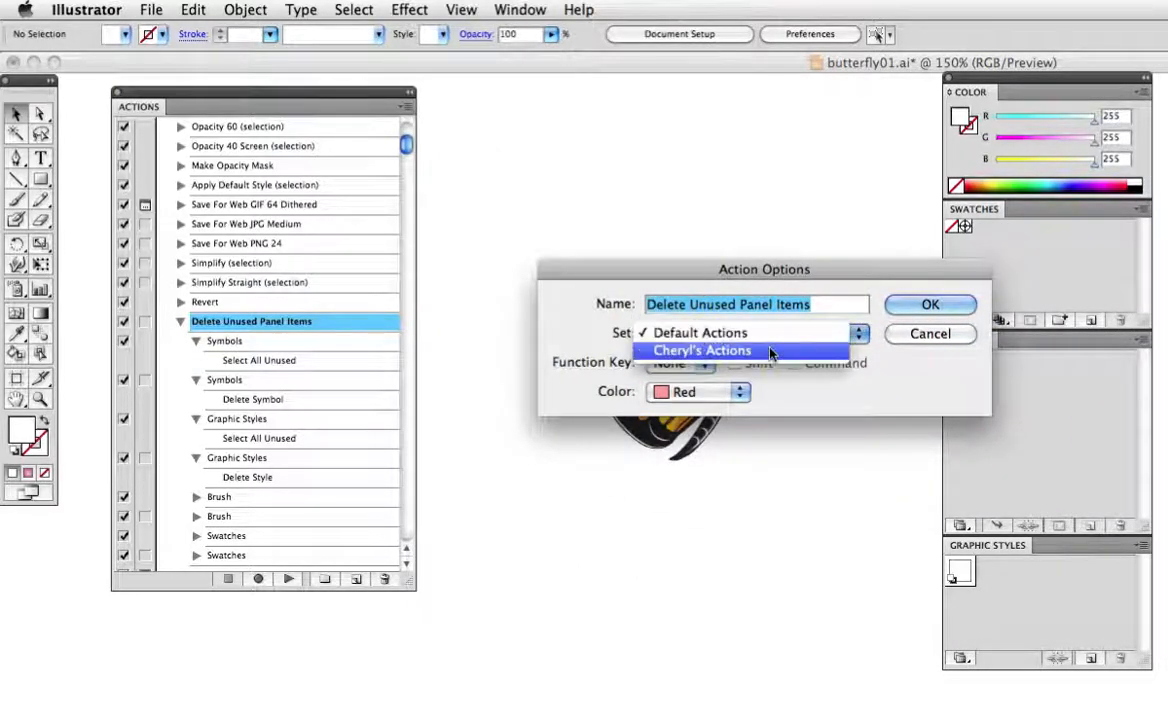
{"action": "left_click", "coordinate": [705, 332]}
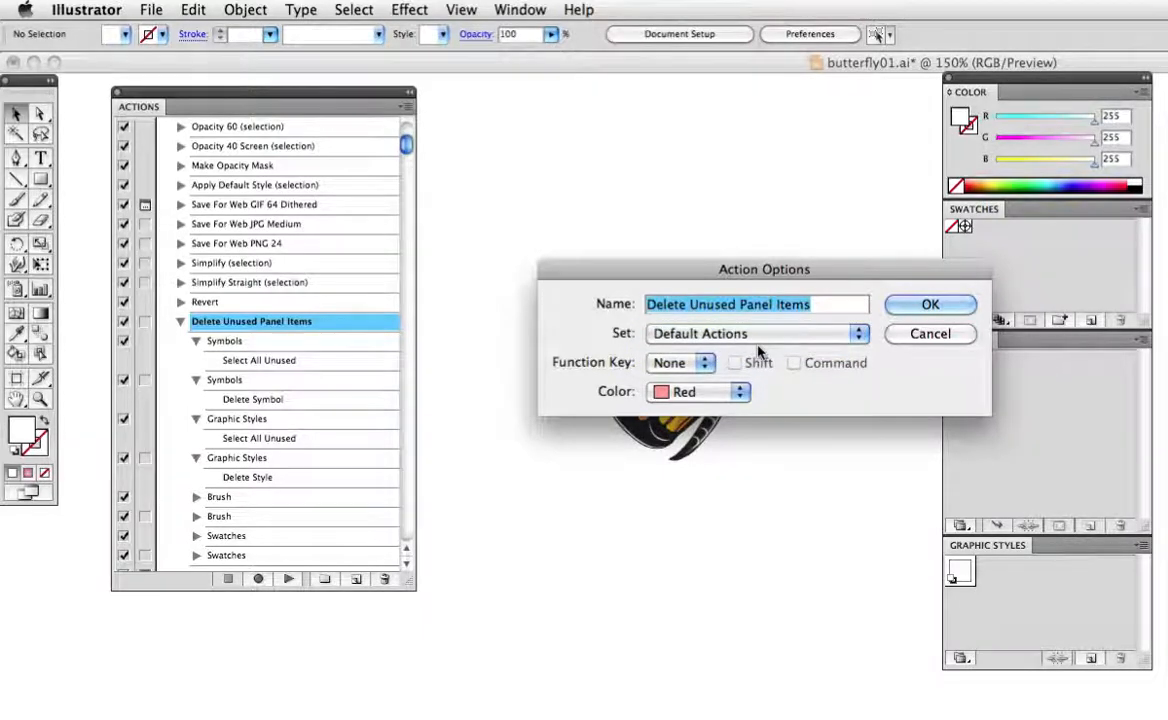
{"action": "left_click", "coordinate": [705, 364]}
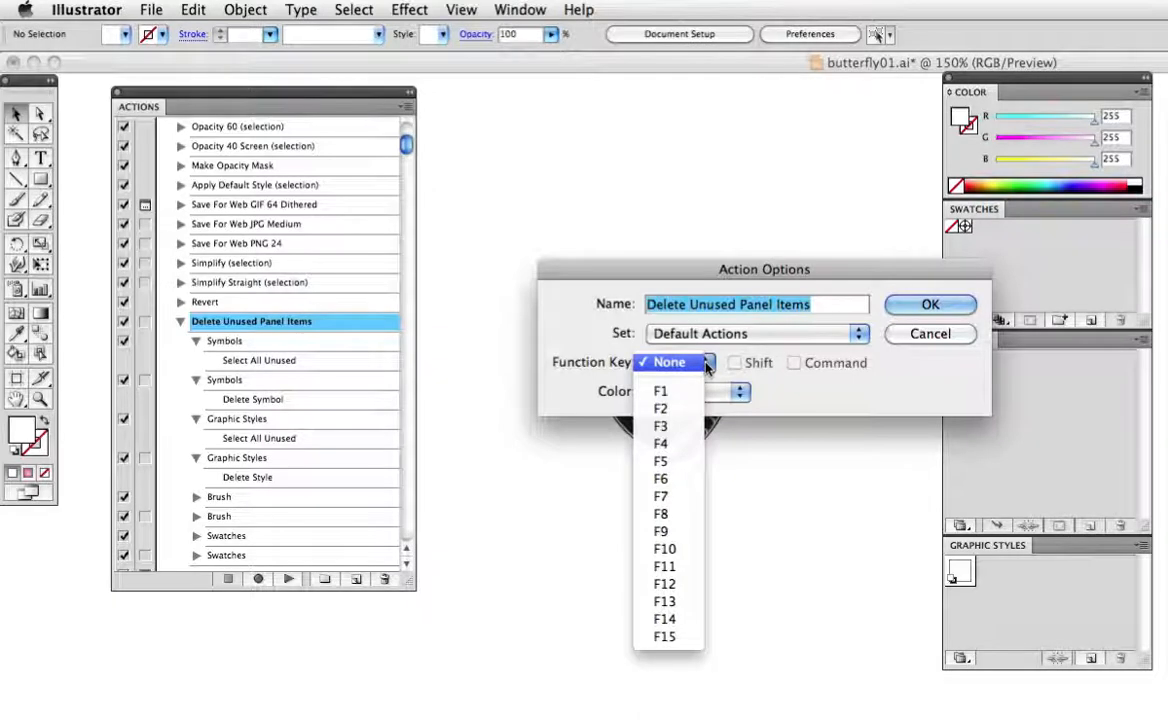
{"action": "left_click", "coordinate": [660, 408]}
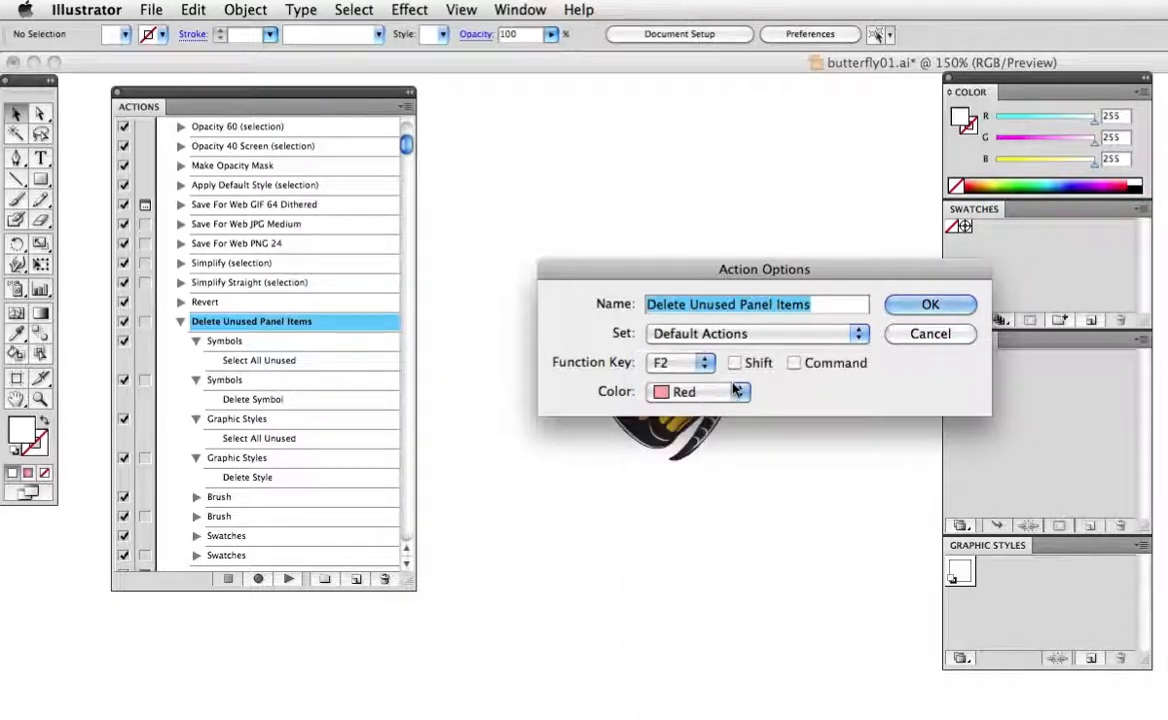
{"action": "left_click", "coordinate": [795, 364]}
{"action": "left_click", "coordinate": [739, 392]}
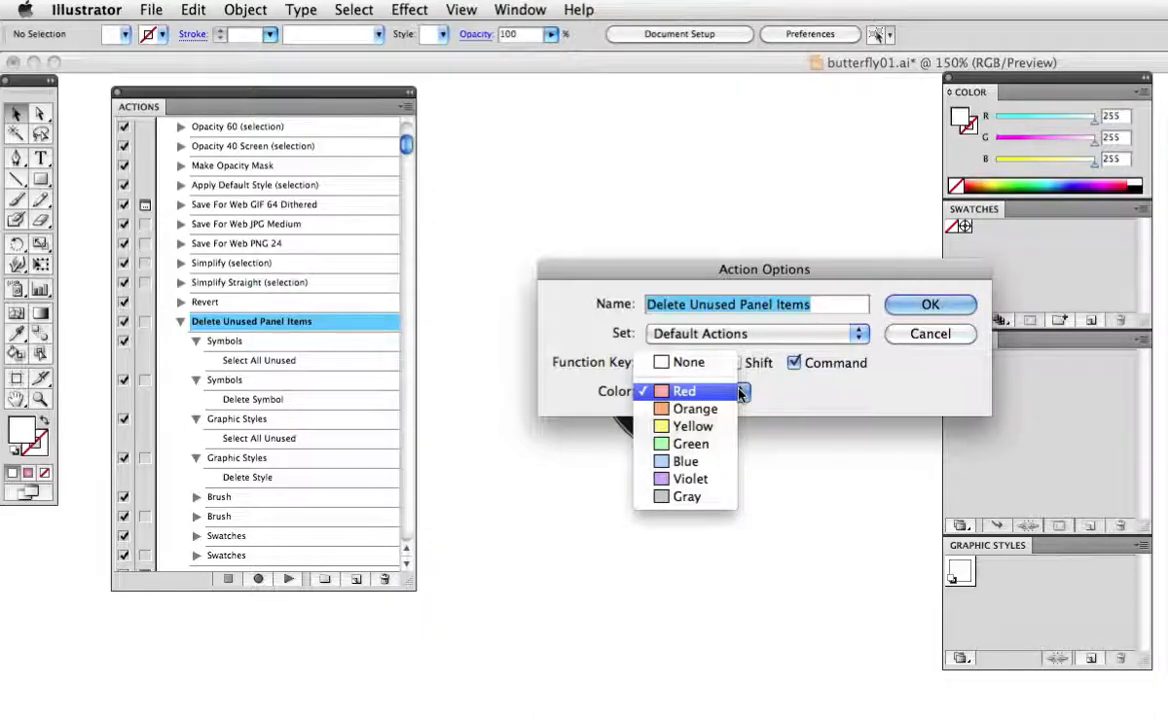
{"action": "left_click", "coordinate": [675, 409]}
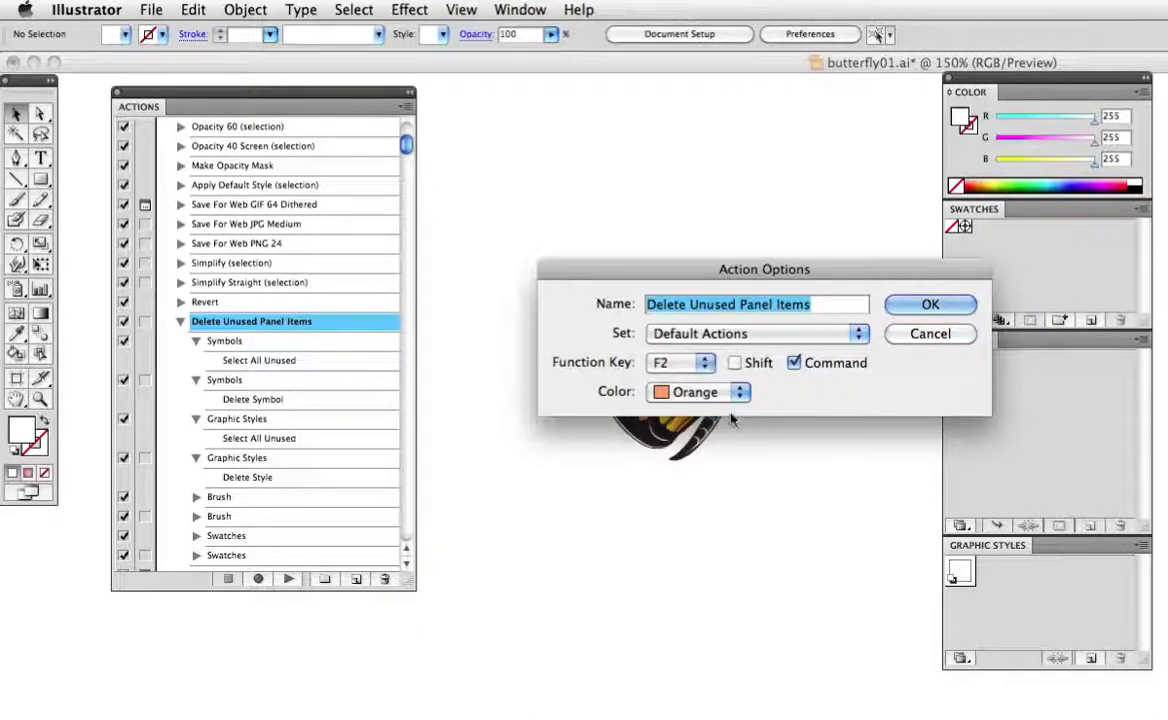
{"action": "left_click", "coordinate": [930, 304]}
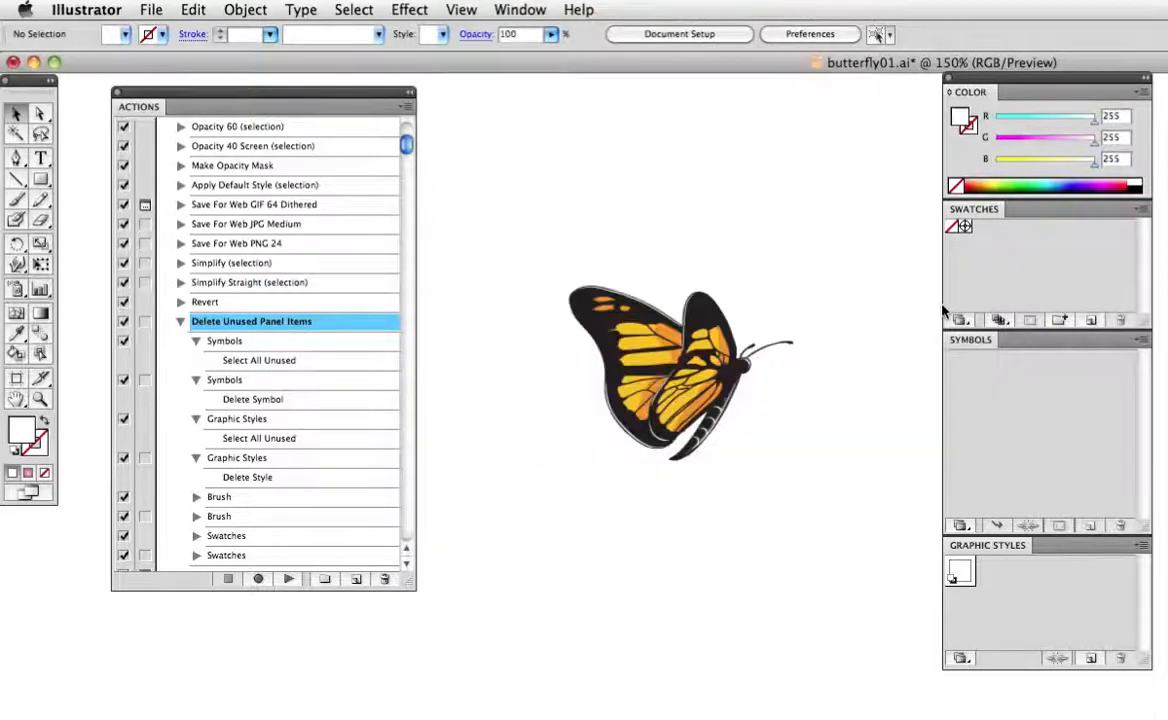
Step: Display the actions in Button Mode to examine their colours and shortcuts, and return to the list view
{"action": "left_click", "coordinate": [405, 107]}
{"action": "left_click", "coordinate": [499, 490]}
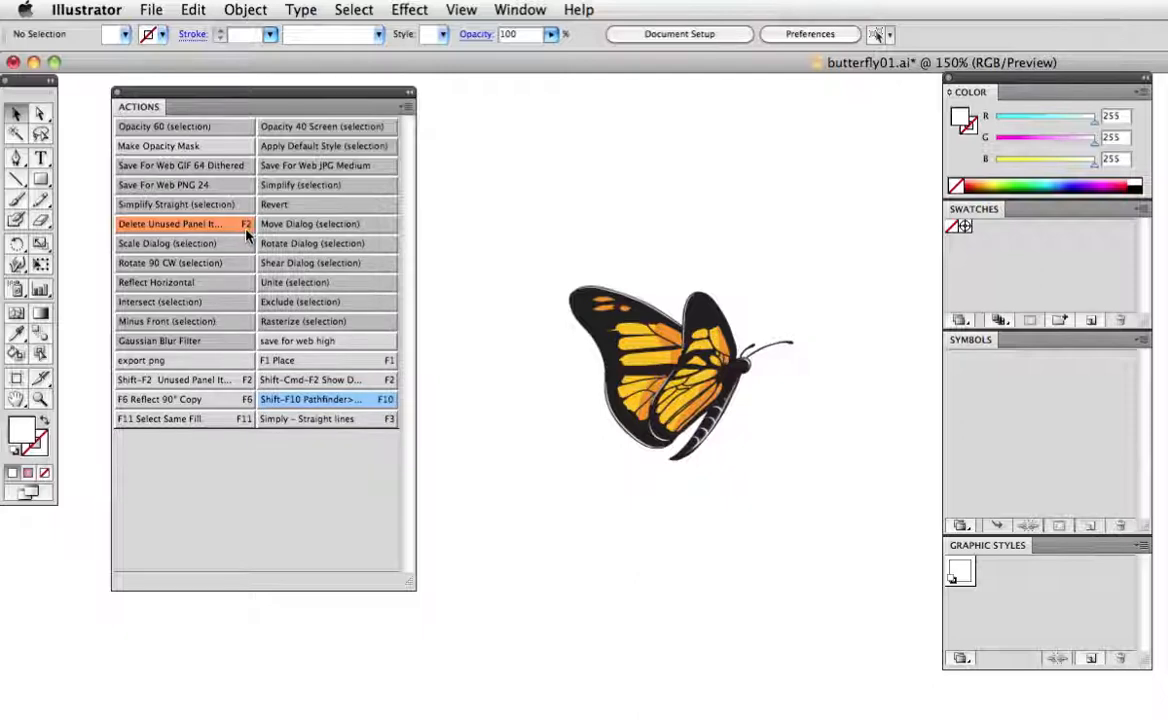
{"action": "left_click", "coordinate": [405, 107]}
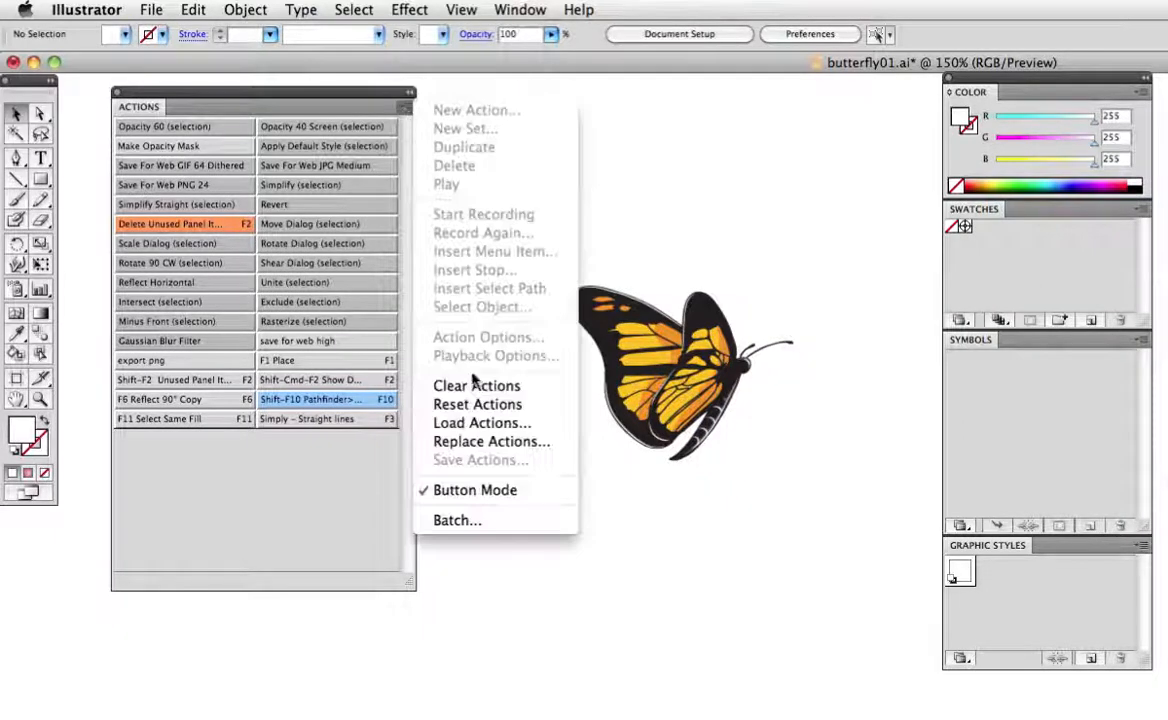
{"action": "left_click", "coordinate": [499, 492]}
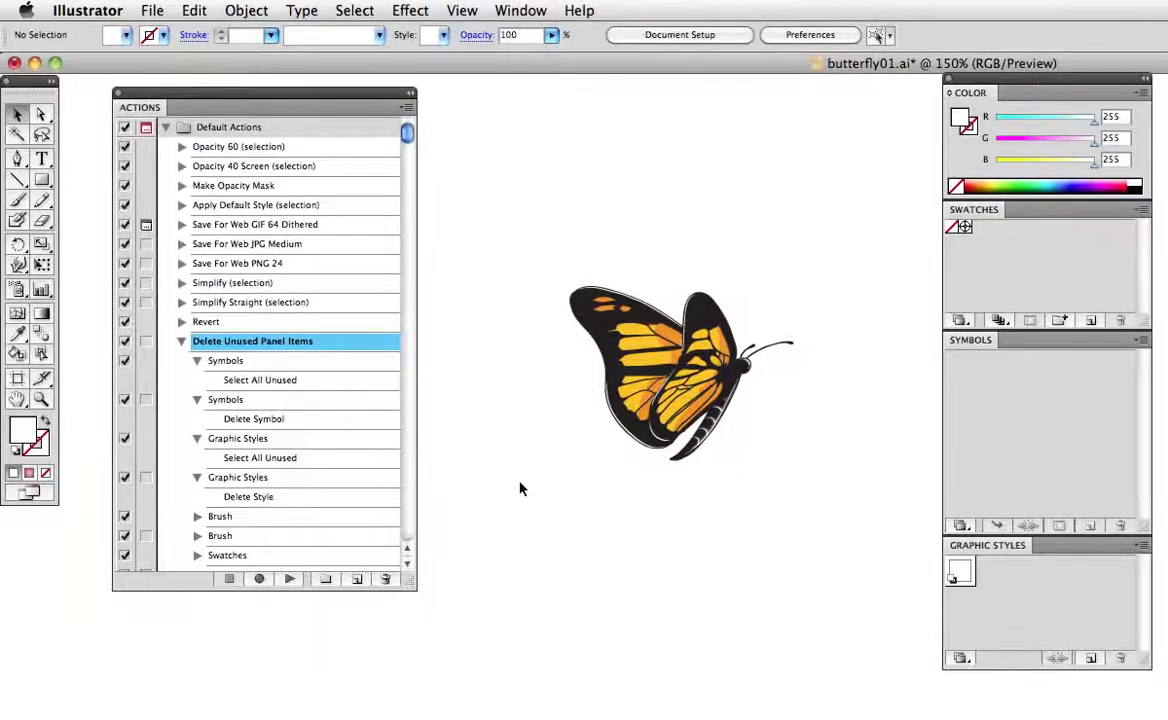
Step: Create a new action set named My Actions
{"action": "left_click", "coordinate": [326, 580]}
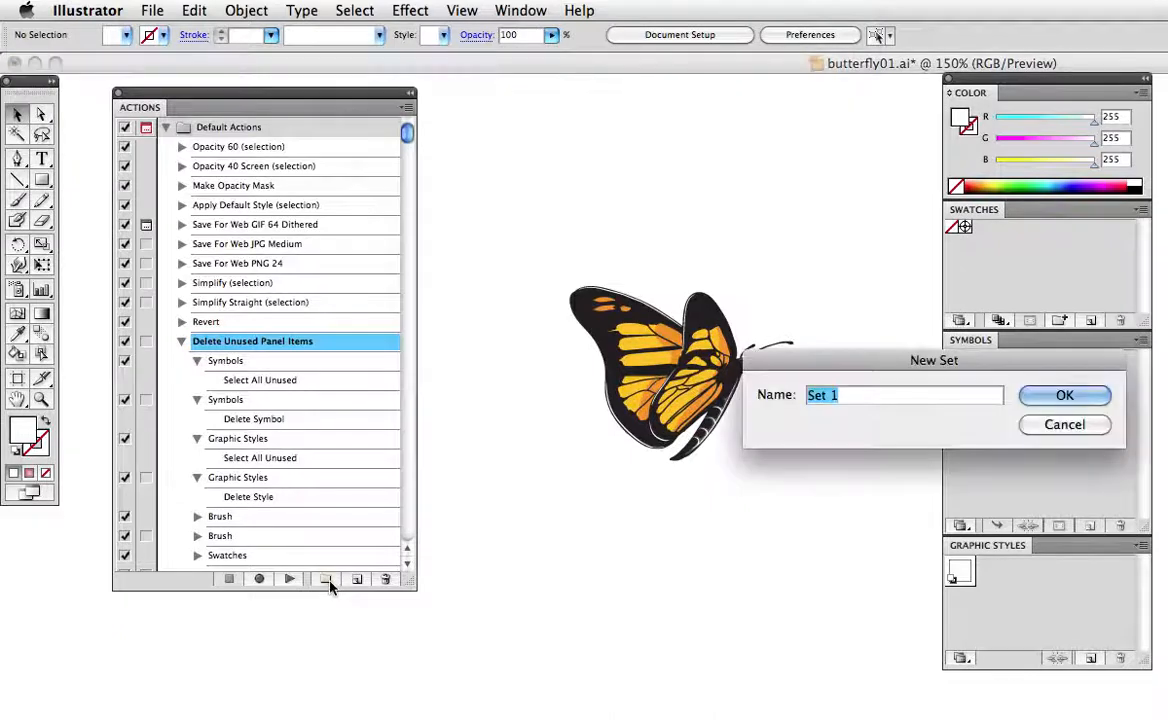
{"action": "type", "text": "My Actions"}
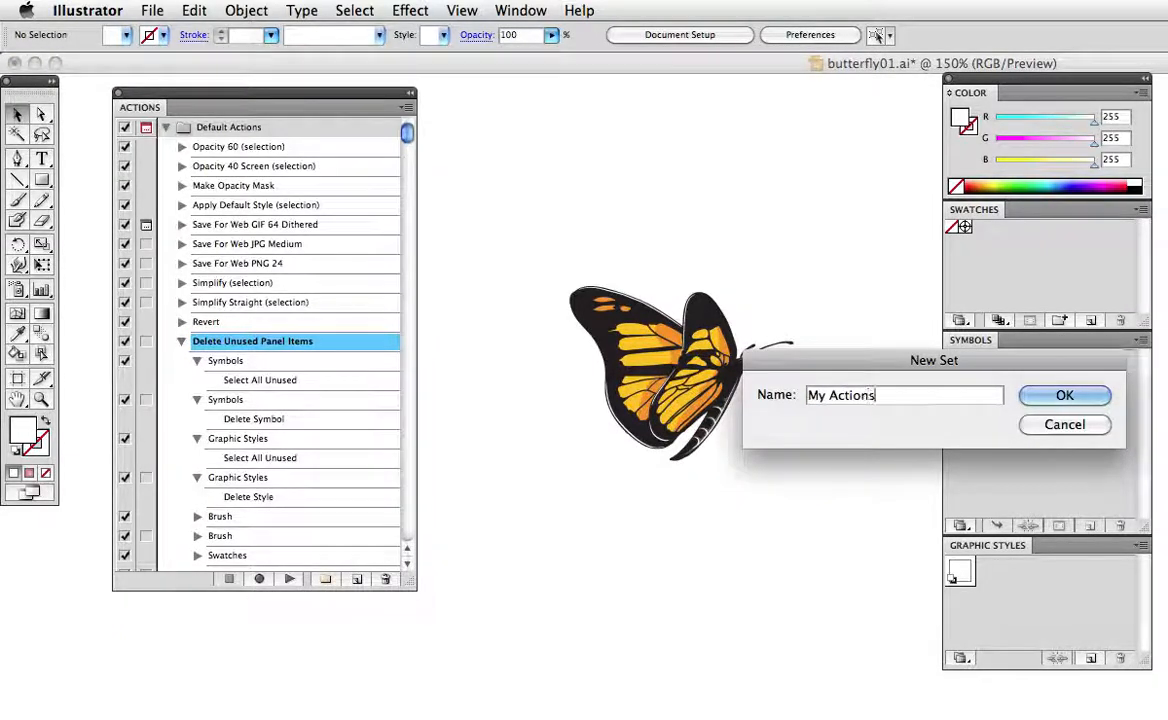
{"action": "key", "text": "Return"}
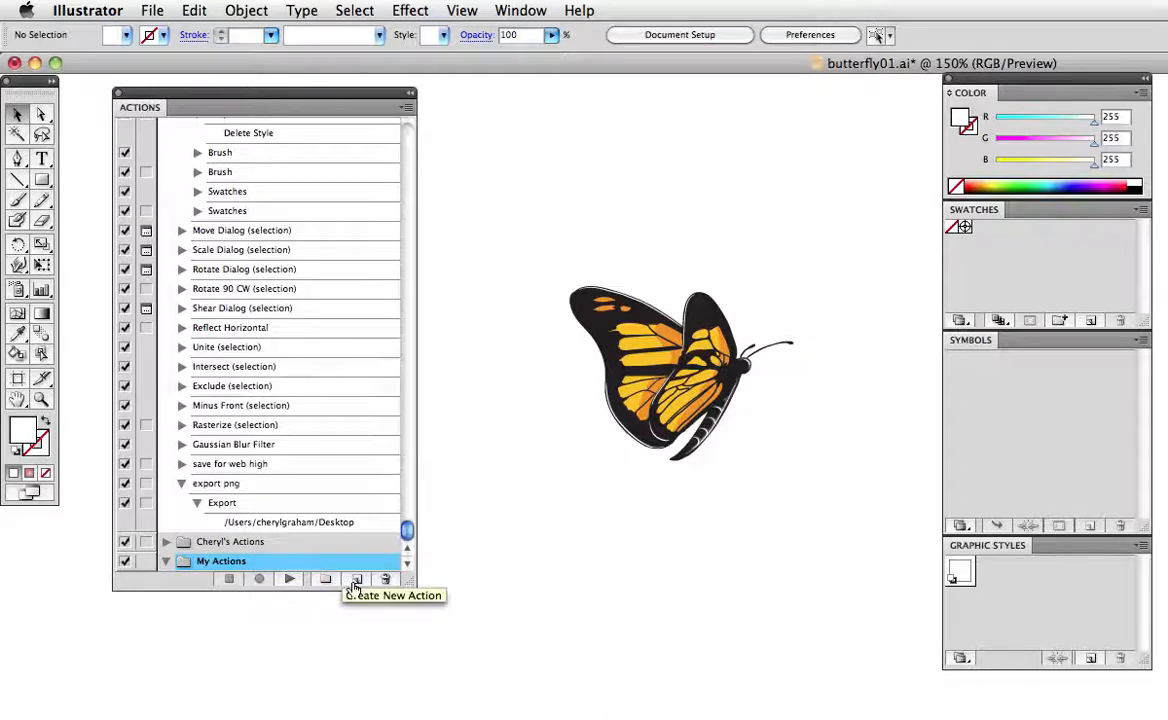
Step: Create an action named Place in the My Actions set, assign it Shift with function key F1, and start recording
{"action": "left_click", "coordinate": [406, 108]}
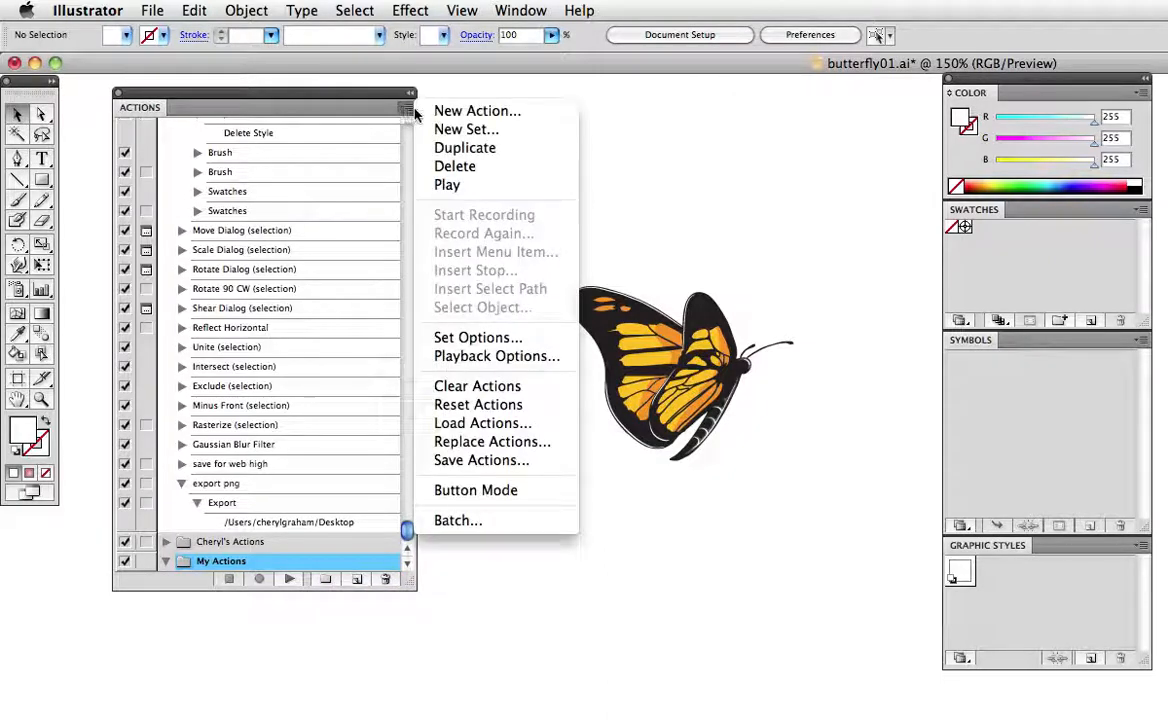
{"action": "left_click", "coordinate": [428, 112]}
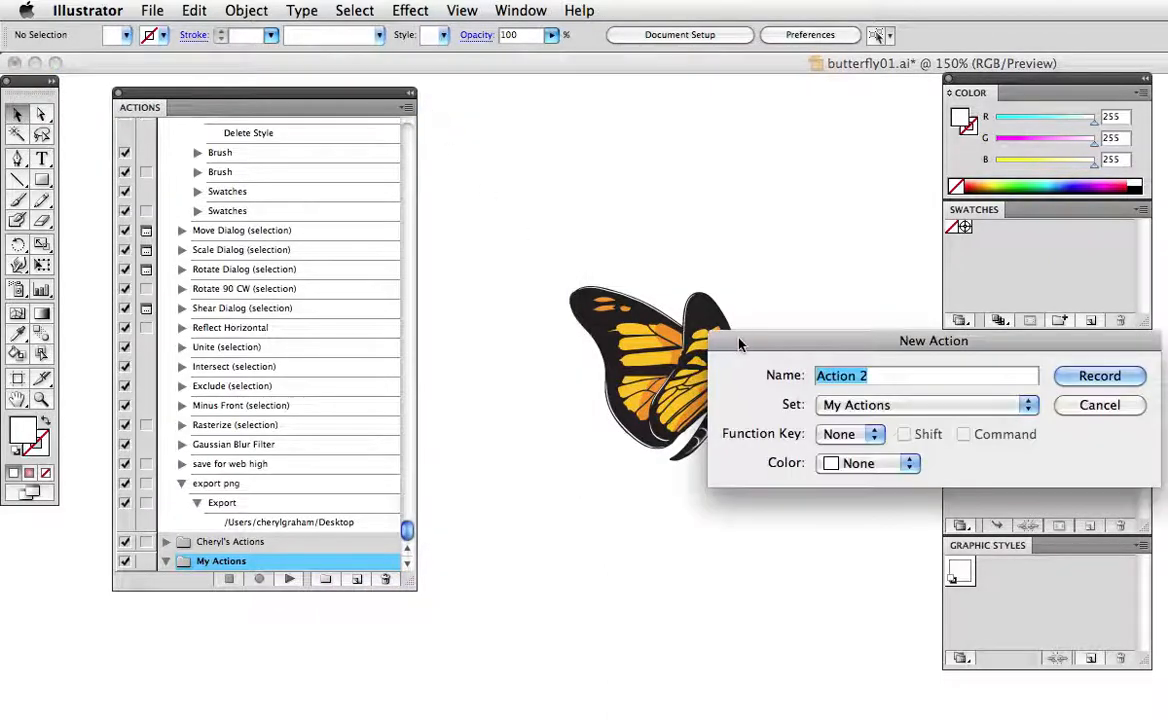
{"action": "left_click_drag", "start_coordinate": [739, 345], "coordinate": [516, 248]}
{"action": "type", "text": "Place"}
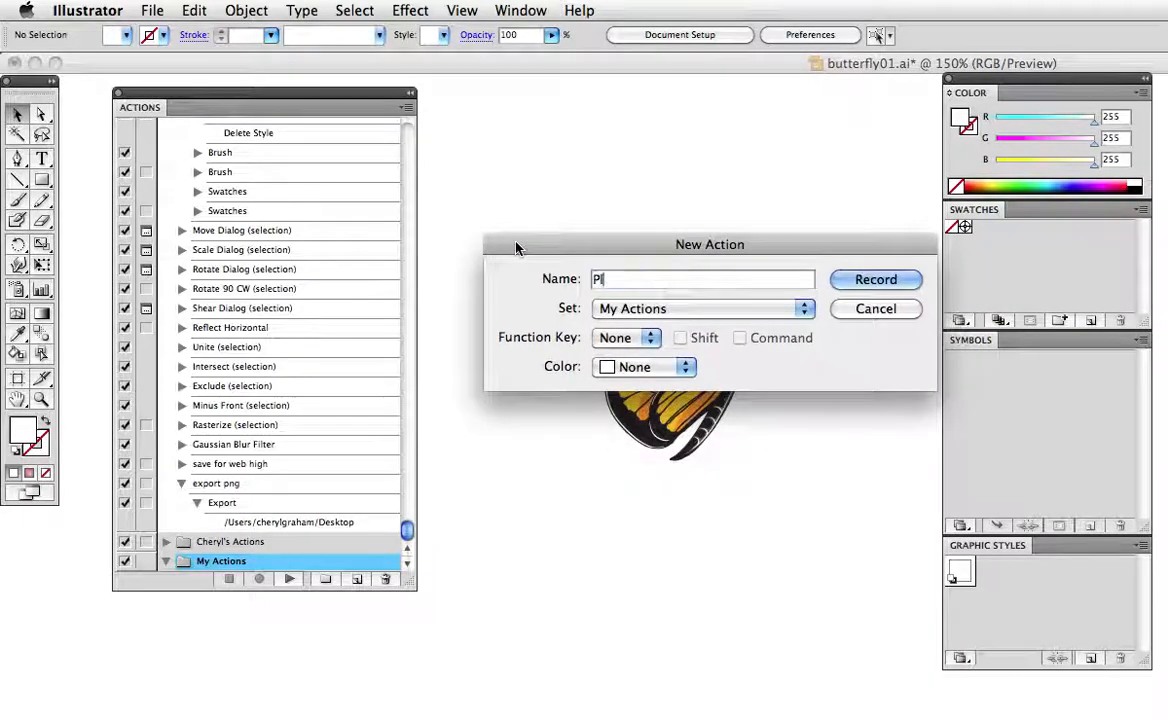
{"action": "left_click", "coordinate": [625, 339]}
{"action": "left_click", "coordinate": [612, 366]}
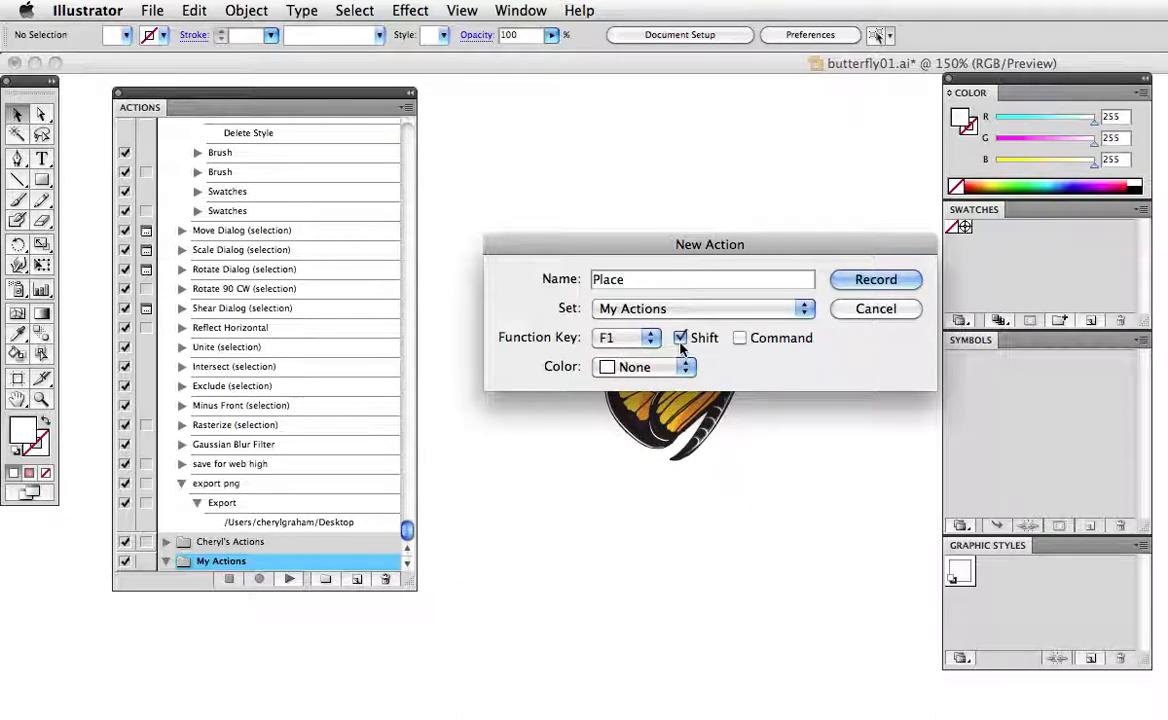
{"action": "left_click", "coordinate": [845, 280]}
Step: Insert the File menu's Place command as a menu item in the Place action, and test the action with its shortcut
{"action": "left_click", "coordinate": [406, 112]}
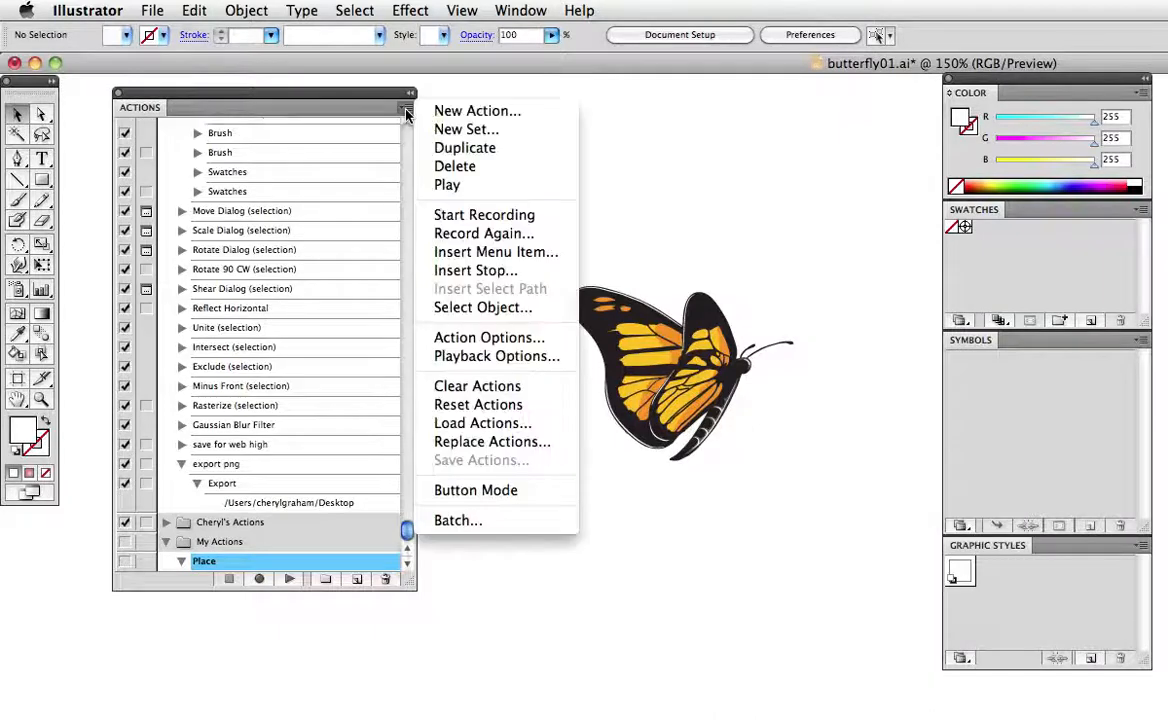
{"action": "left_click", "coordinate": [563, 254]}
{"action": "left_click_drag", "start_coordinate": [740, 346], "coordinate": [490, 221]}
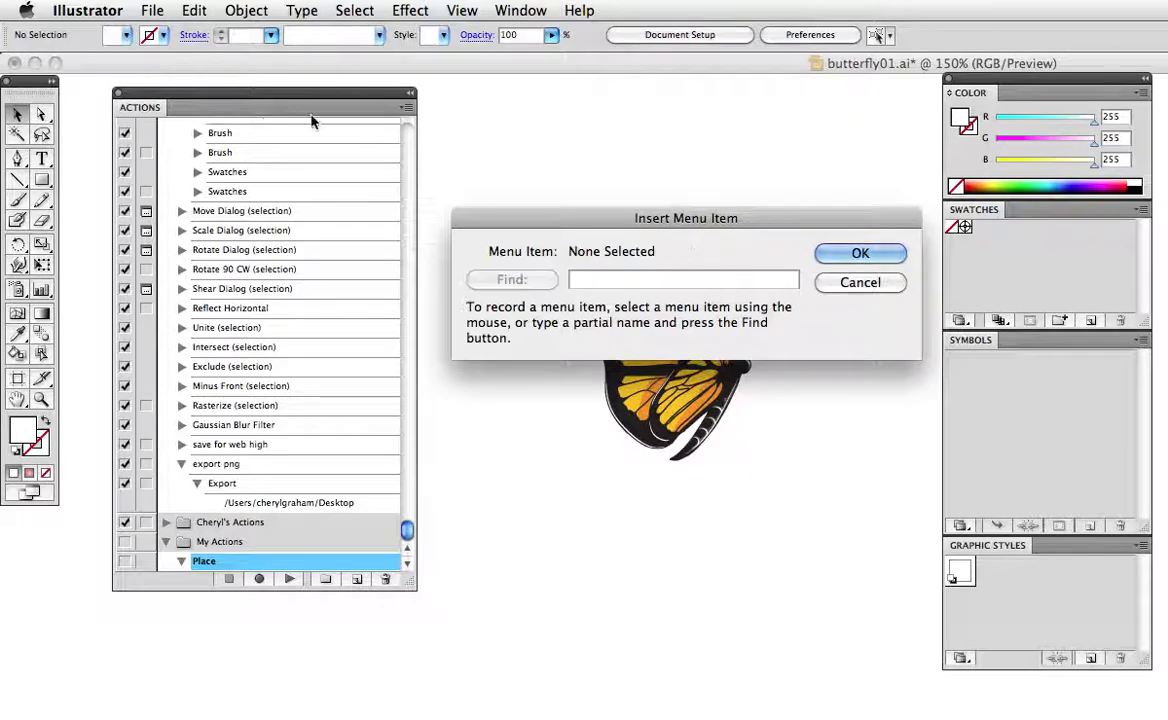
{"action": "left_click", "coordinate": [154, 12]}
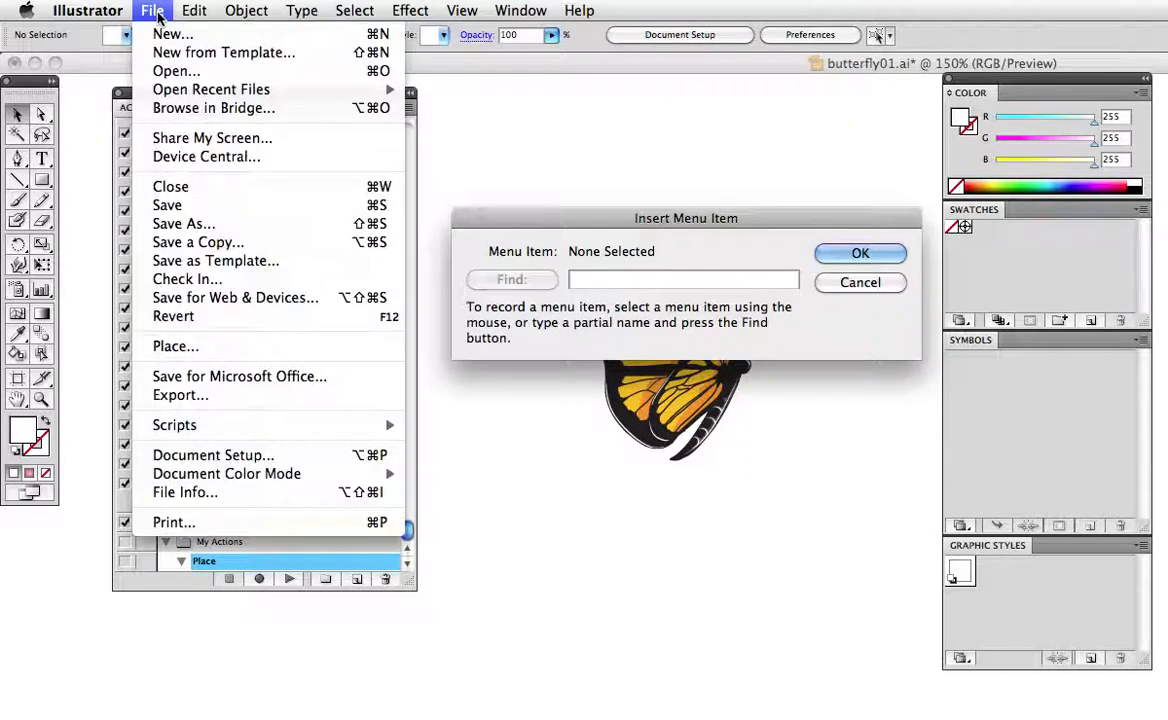
{"action": "left_click", "coordinate": [271, 346]}
{"action": "left_click", "coordinate": [856, 254]}
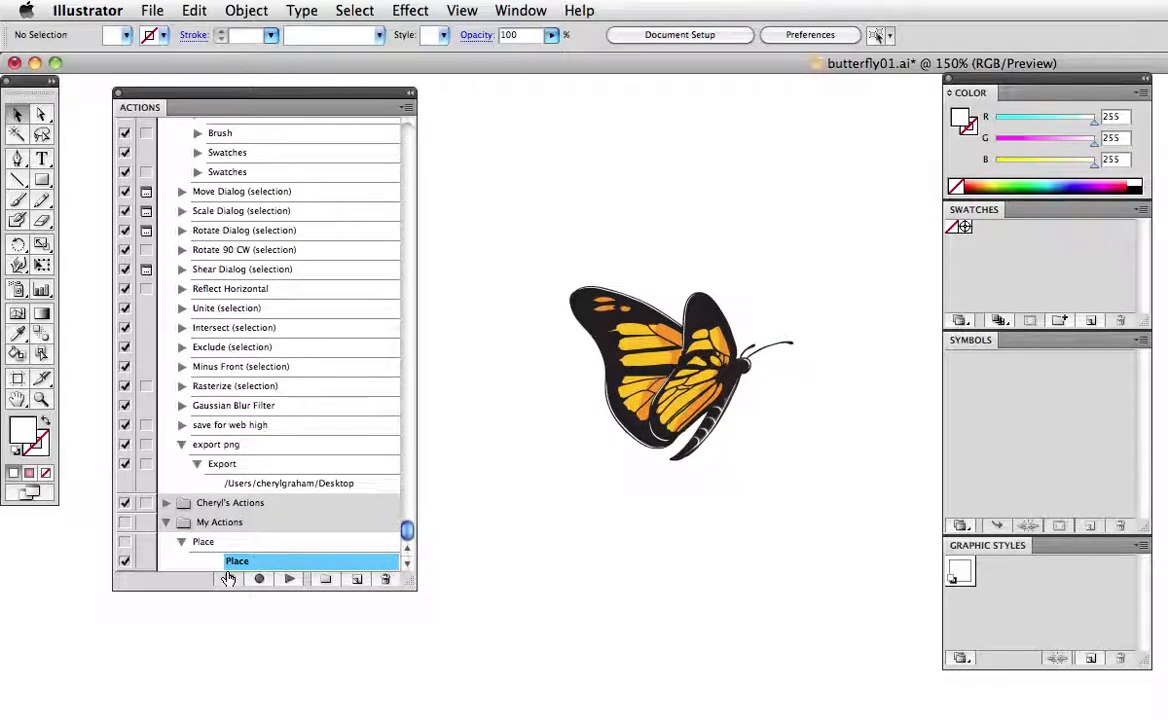
{"action": "key", "text": "shift+F1"}
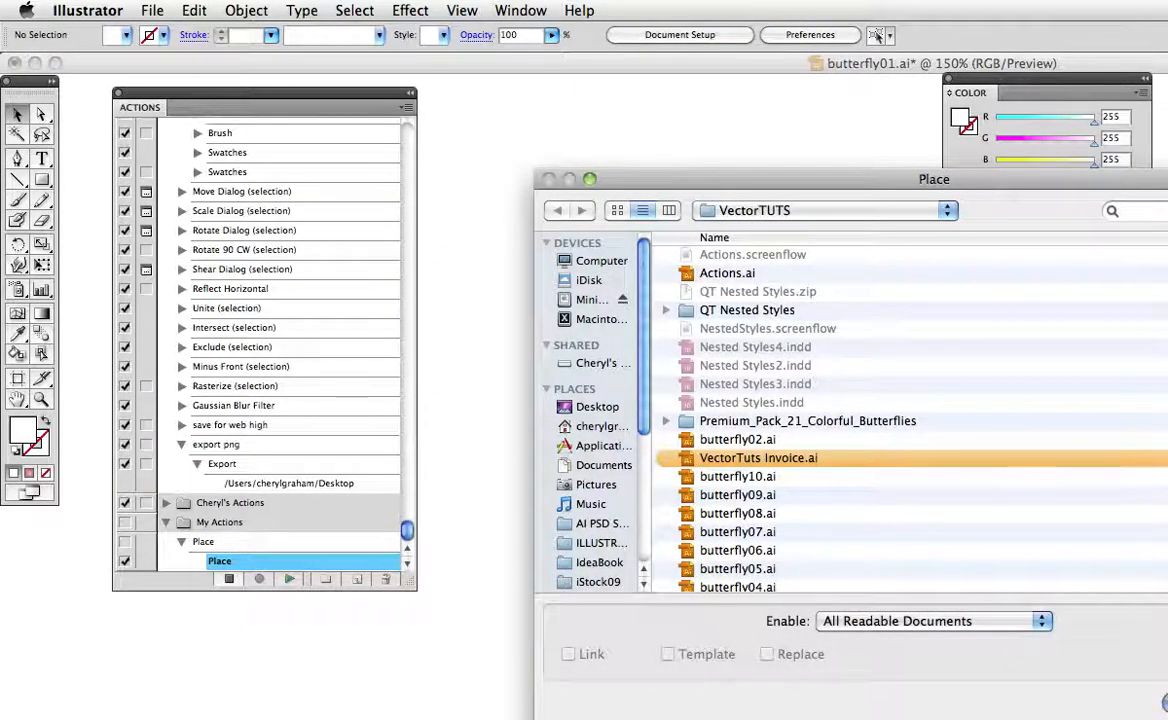
{"action": "left_click", "coordinate": [1165, 703]}
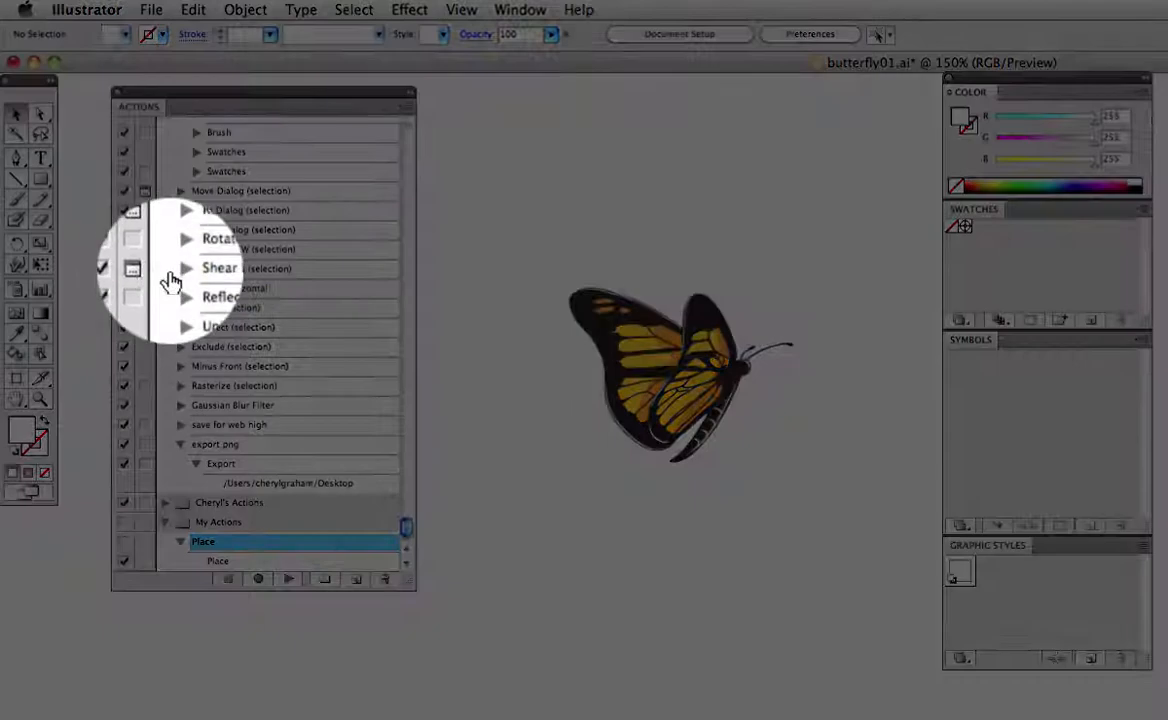
Step: Preview the Shear Dialog action's vertical and horizontal axes on the butterfly, cancel it, and play the action with its dialog turned off
{"action": "left_click", "coordinate": [181, 269]}
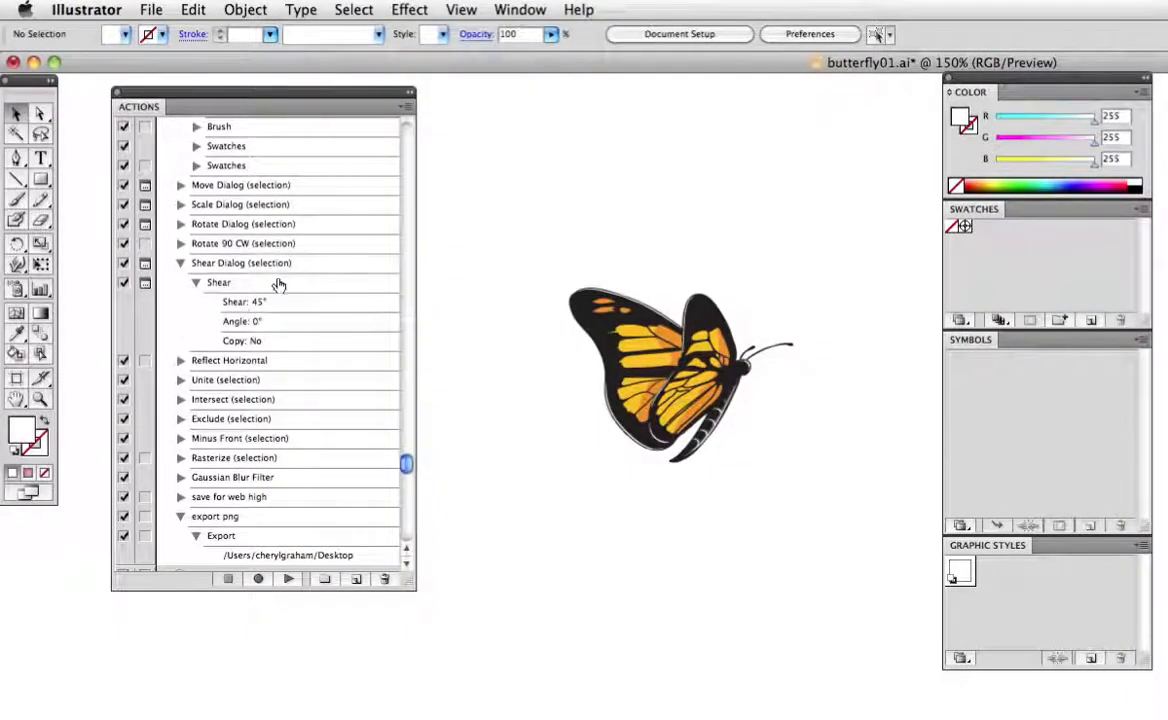
{"action": "left_click", "coordinate": [572, 340]}
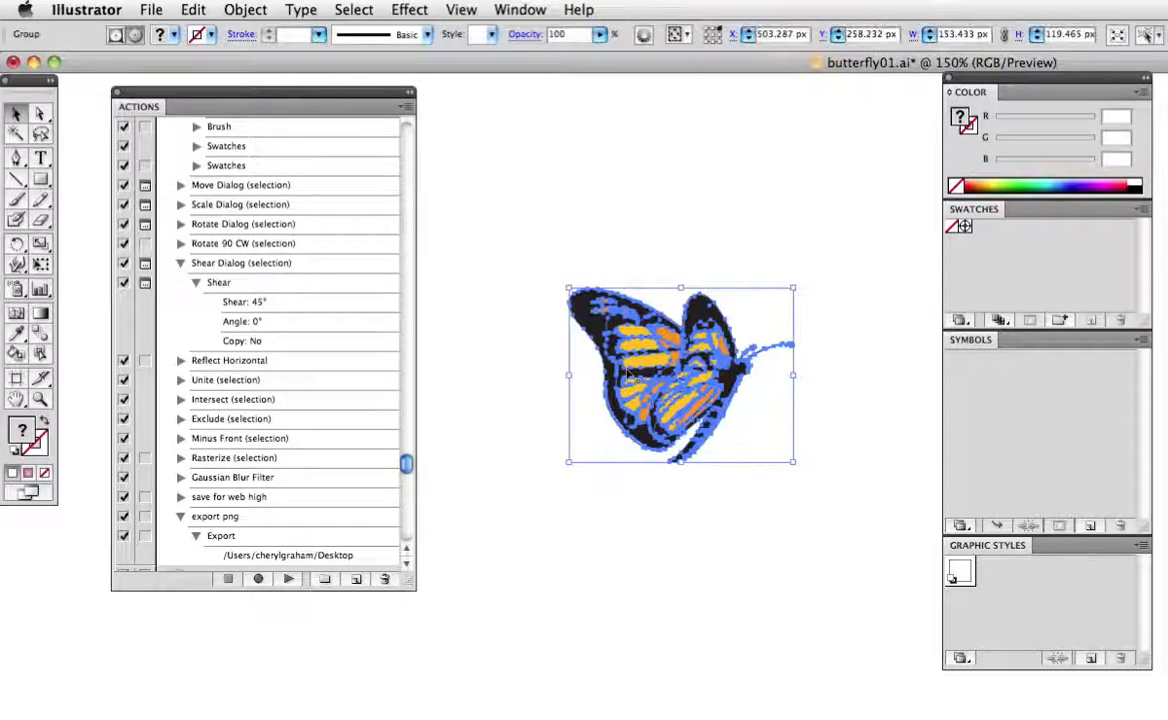
{"action": "left_click", "coordinate": [300, 265]}
{"action": "left_click", "coordinate": [288, 579]}
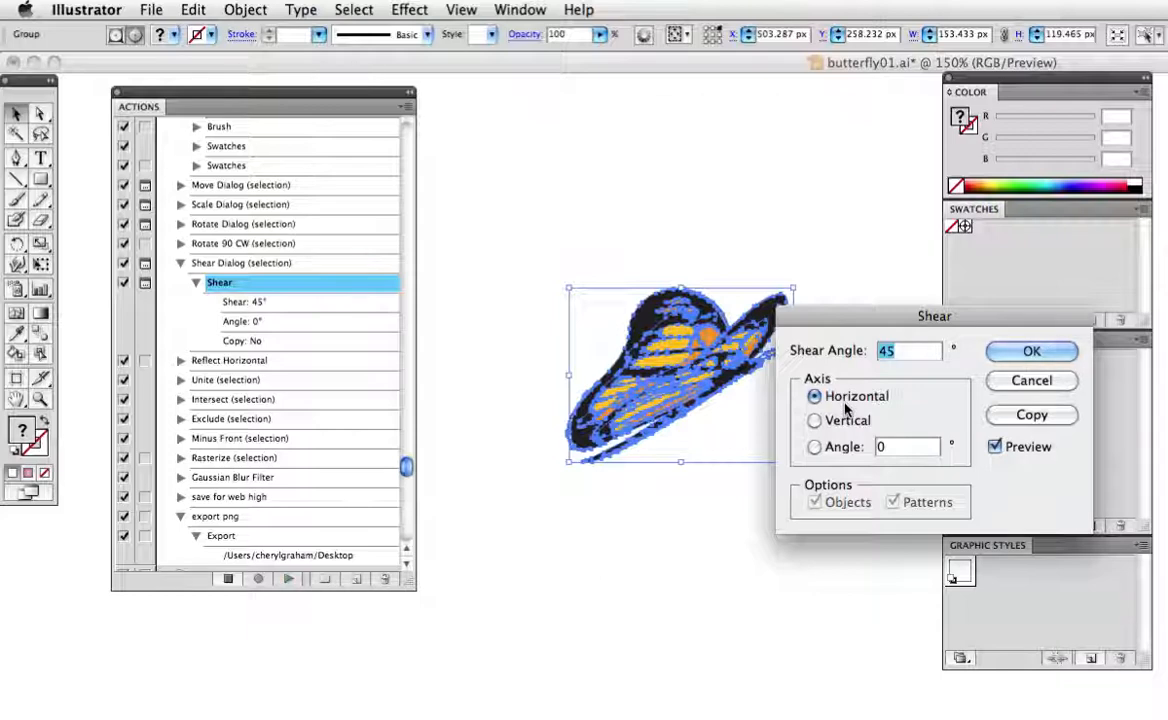
{"action": "left_click", "coordinate": [815, 420]}
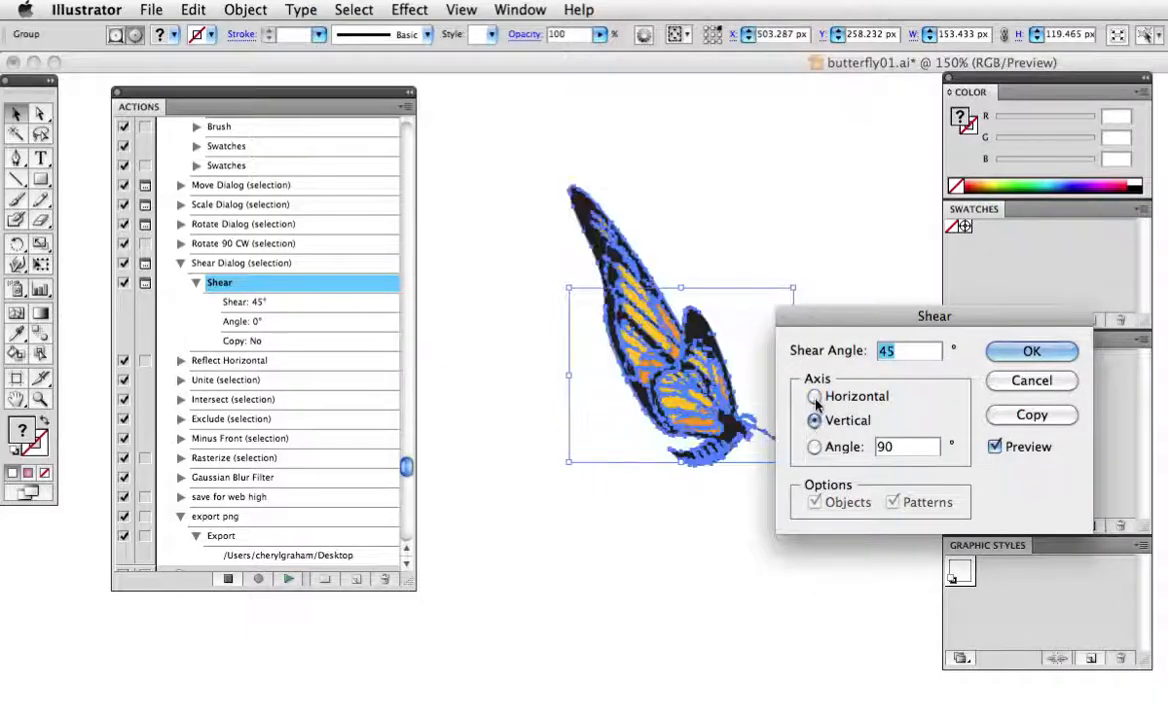
{"action": "left_click", "coordinate": [815, 397]}
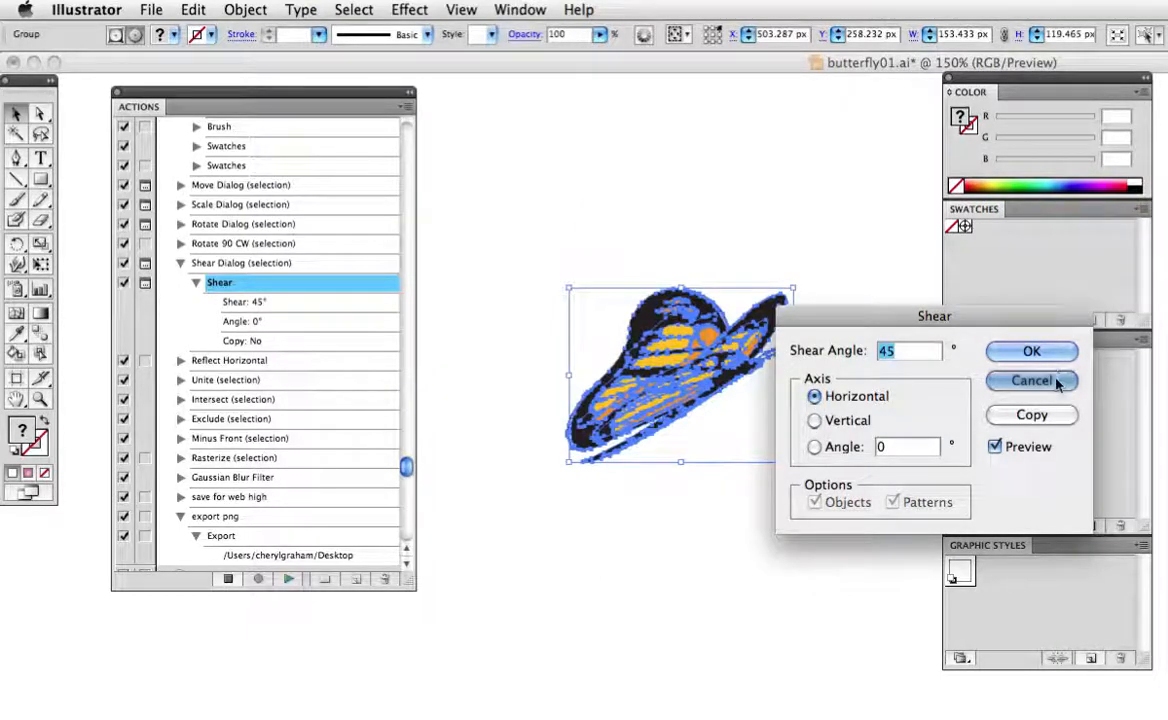
{"action": "left_click", "coordinate": [1035, 381]}
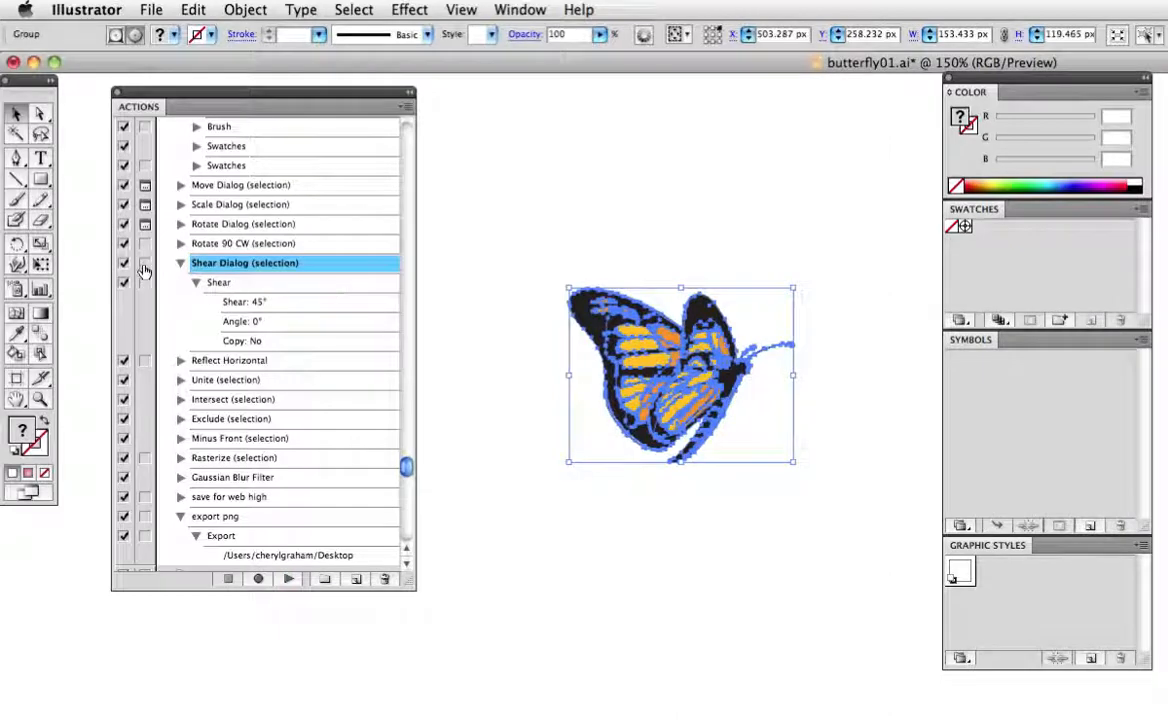
{"action": "left_click", "coordinate": [287, 580]}
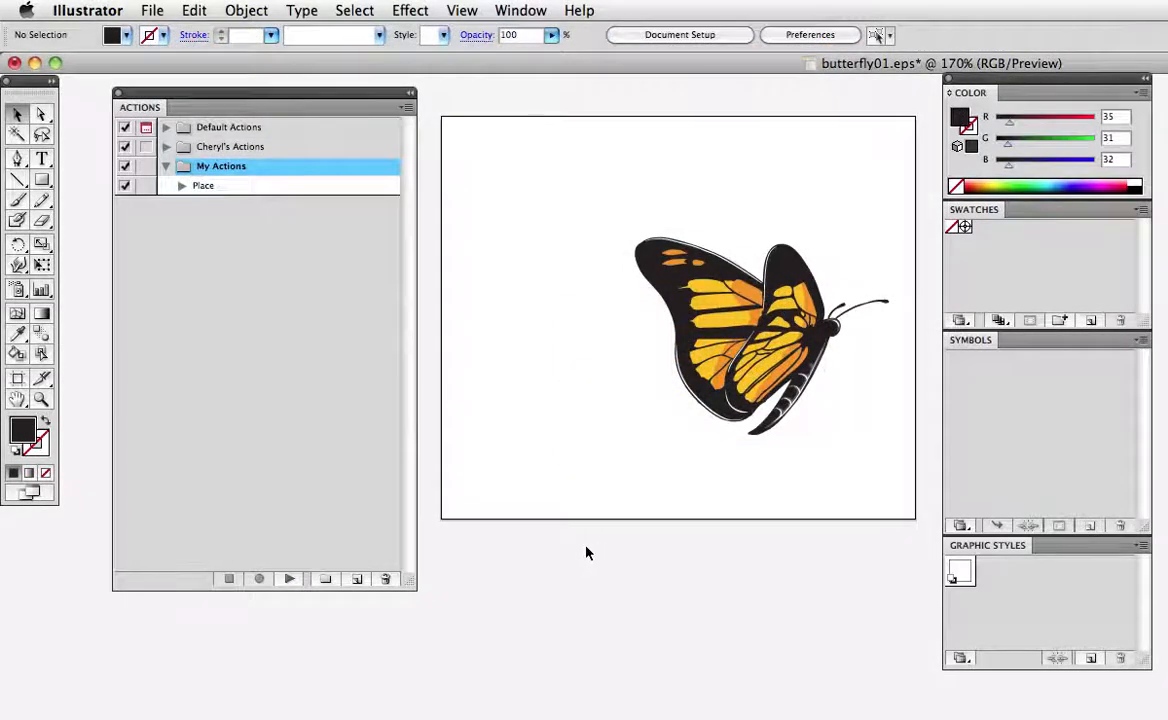
Step: Create an action named BW EPS in the My Actions set and start recording
{"action": "left_click", "coordinate": [359, 580]}
{"action": "left_click_drag", "start_coordinate": [747, 346], "coordinate": [594, 282]}
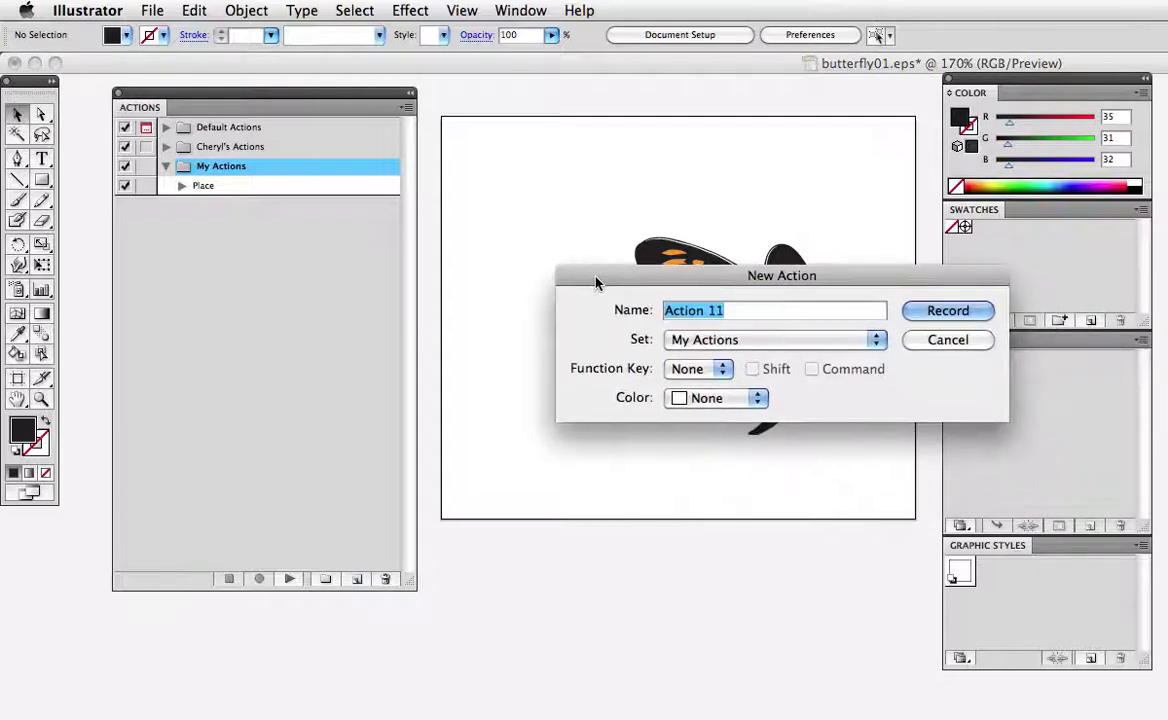
{"action": "type", "text": "BW EPS"}
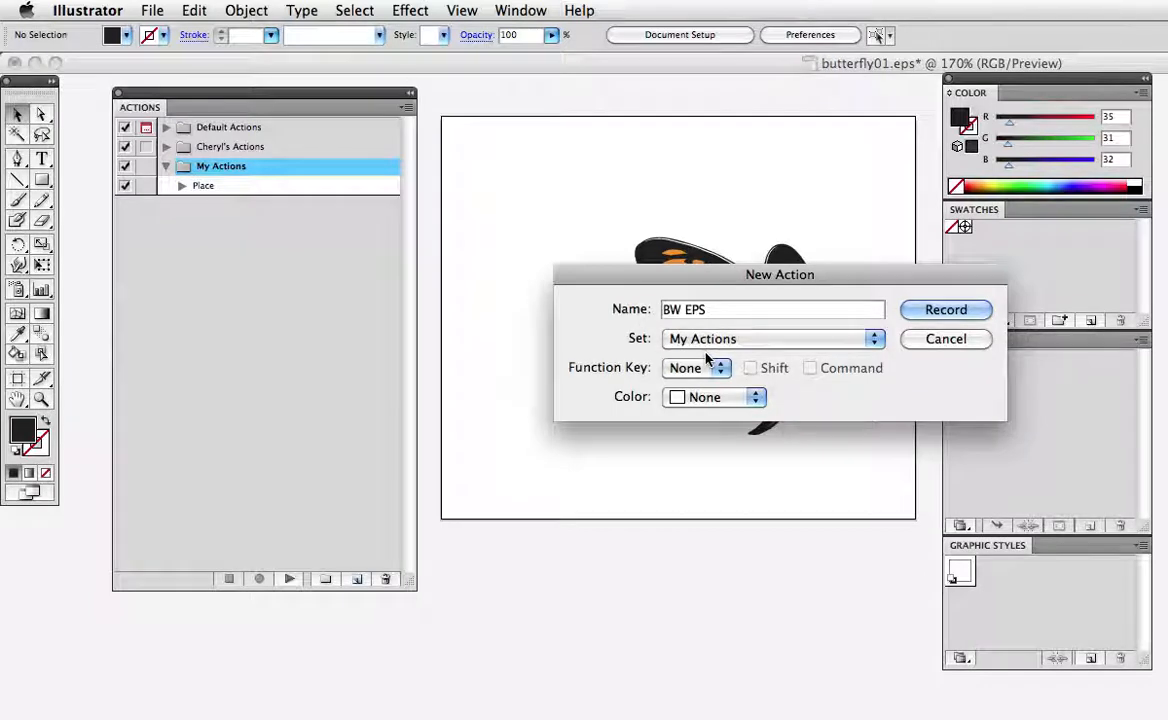
{"action": "left_click", "coordinate": [931, 312]}
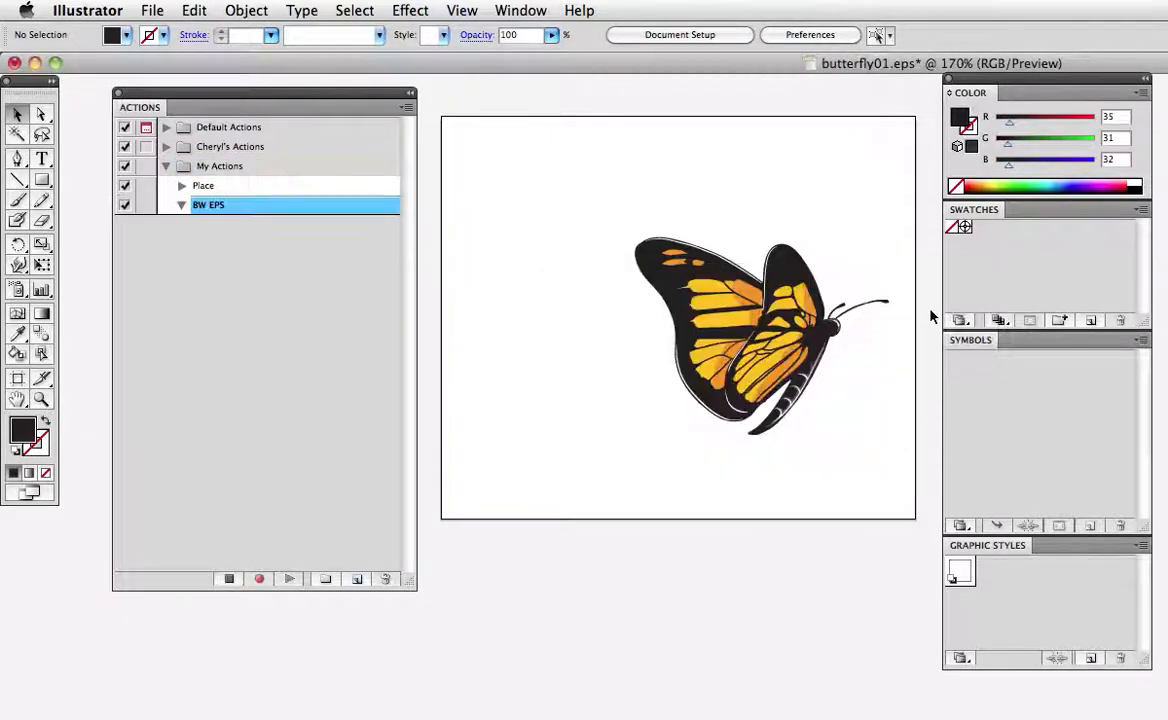
Step: Record selecting all the butterfly artwork, grouping it and converting its colours to grayscale
{"action": "left_click", "coordinate": [343, 10]}
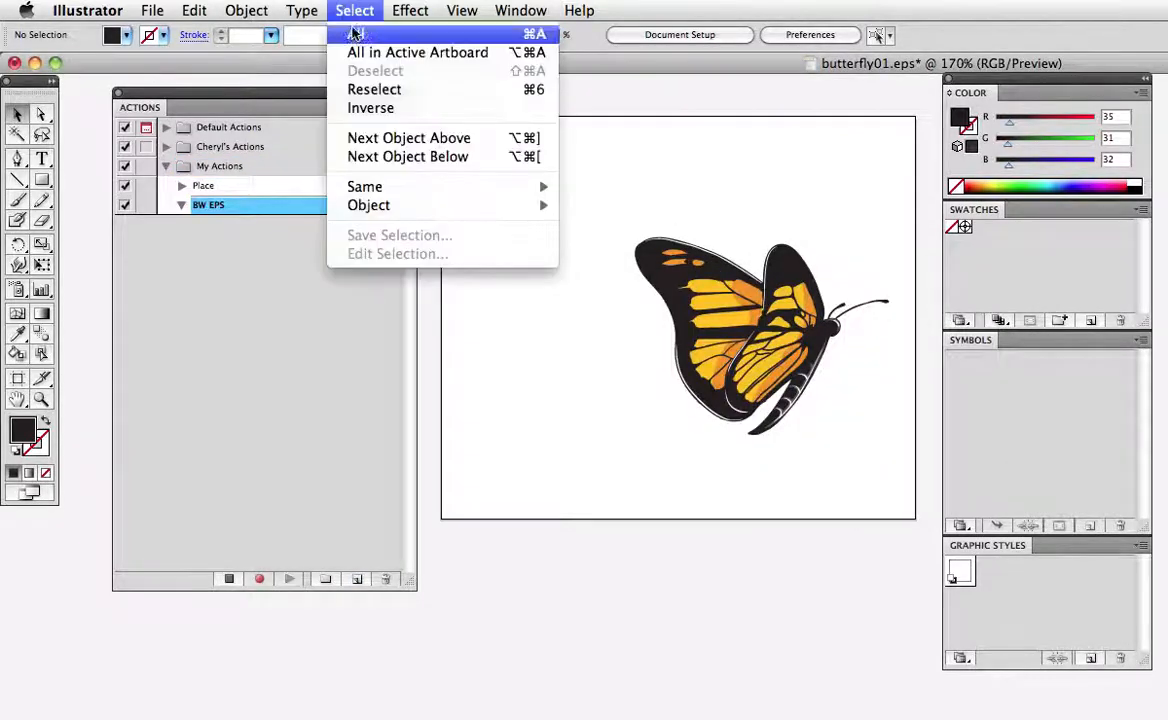
{"action": "left_click", "coordinate": [352, 31]}
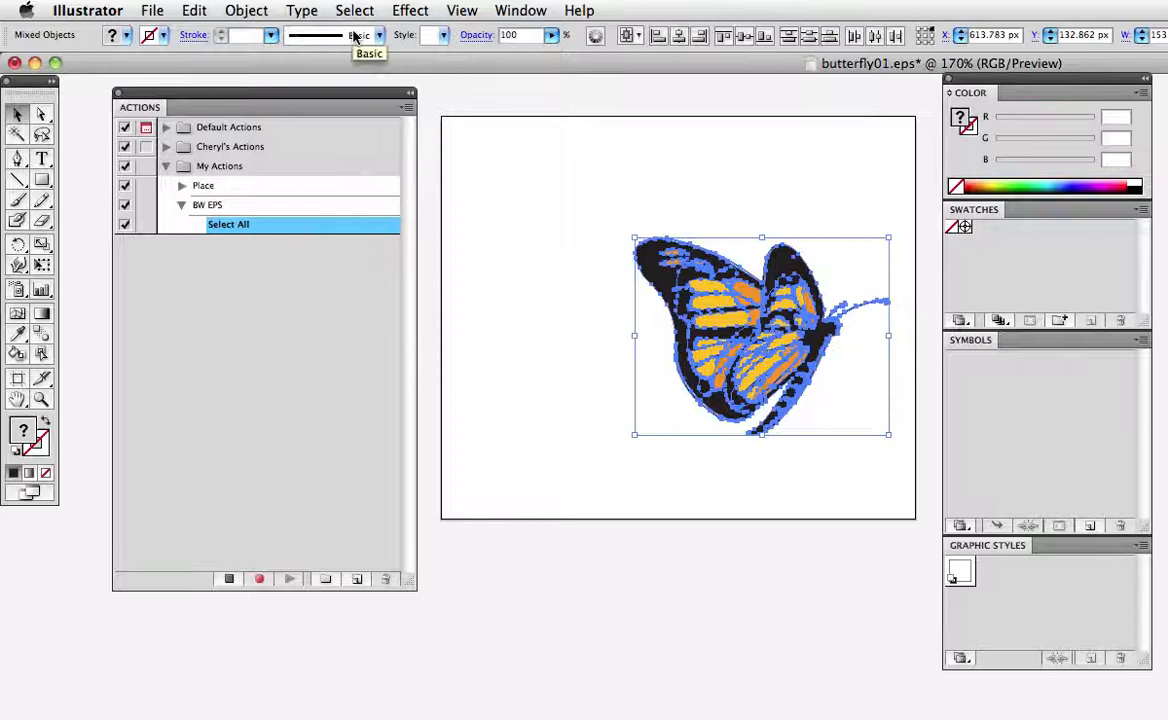
{"action": "left_click", "coordinate": [247, 10]}
{"action": "left_click", "coordinate": [280, 84]}
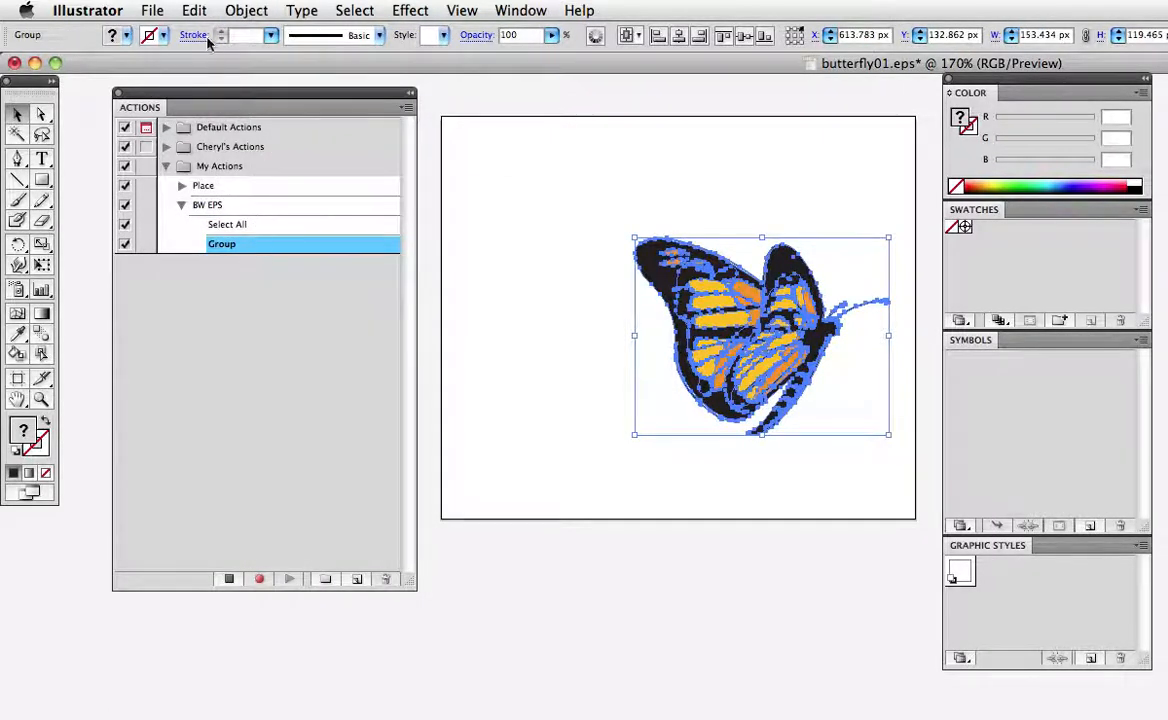
{"action": "left_click", "coordinate": [190, 11]}
{"action": "mouse_move", "coordinate": [349, 313]}
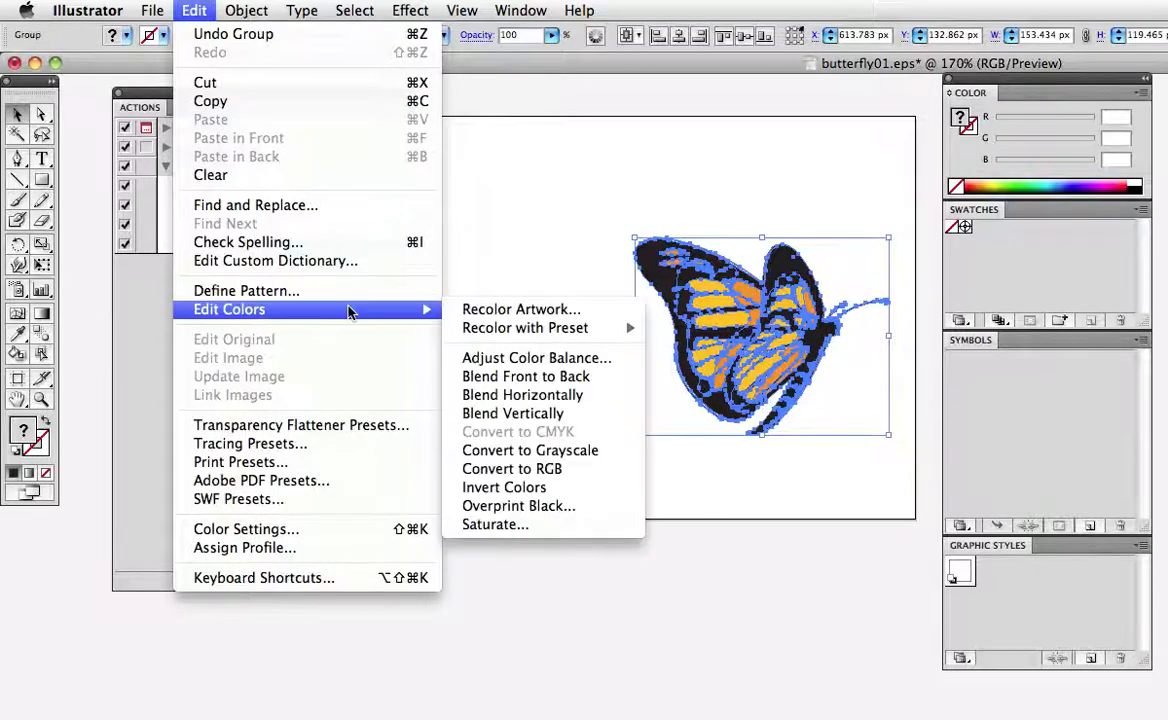
{"action": "left_click", "coordinate": [614, 453]}
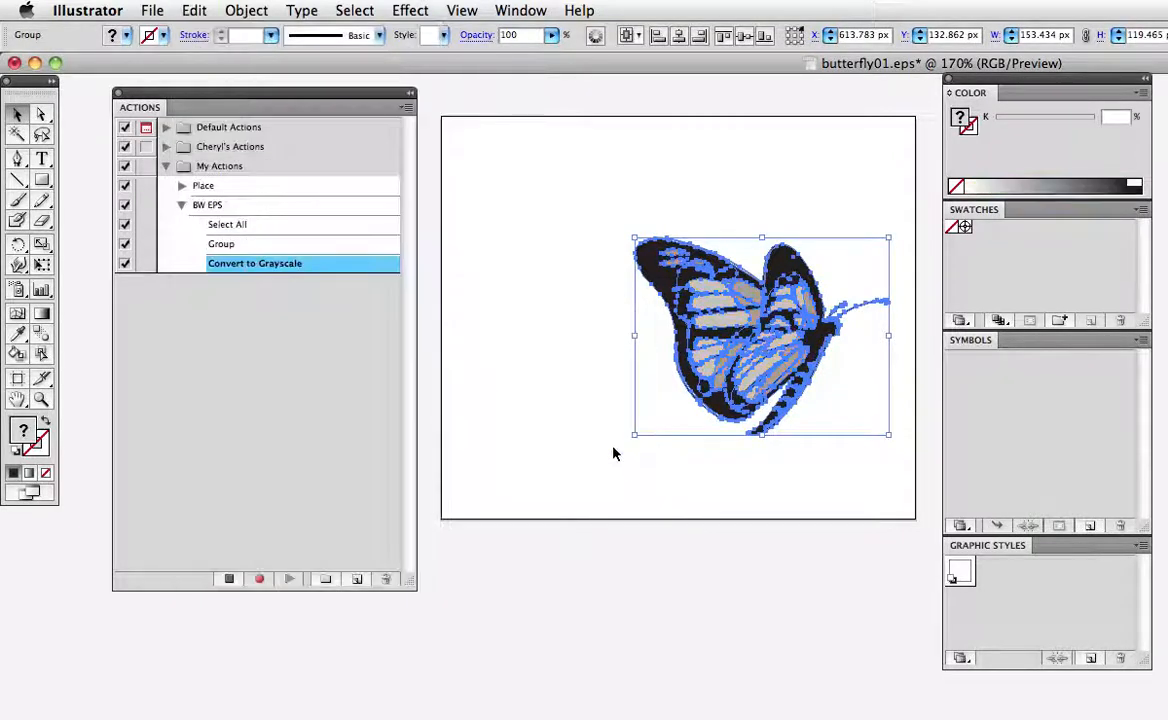
Step: Record saving a copy under Save As to the Desktop as butterfly01.eps, in Illustrator EPS format with version Illustrator CS4 EPS
{"action": "left_click", "coordinate": [153, 11]}
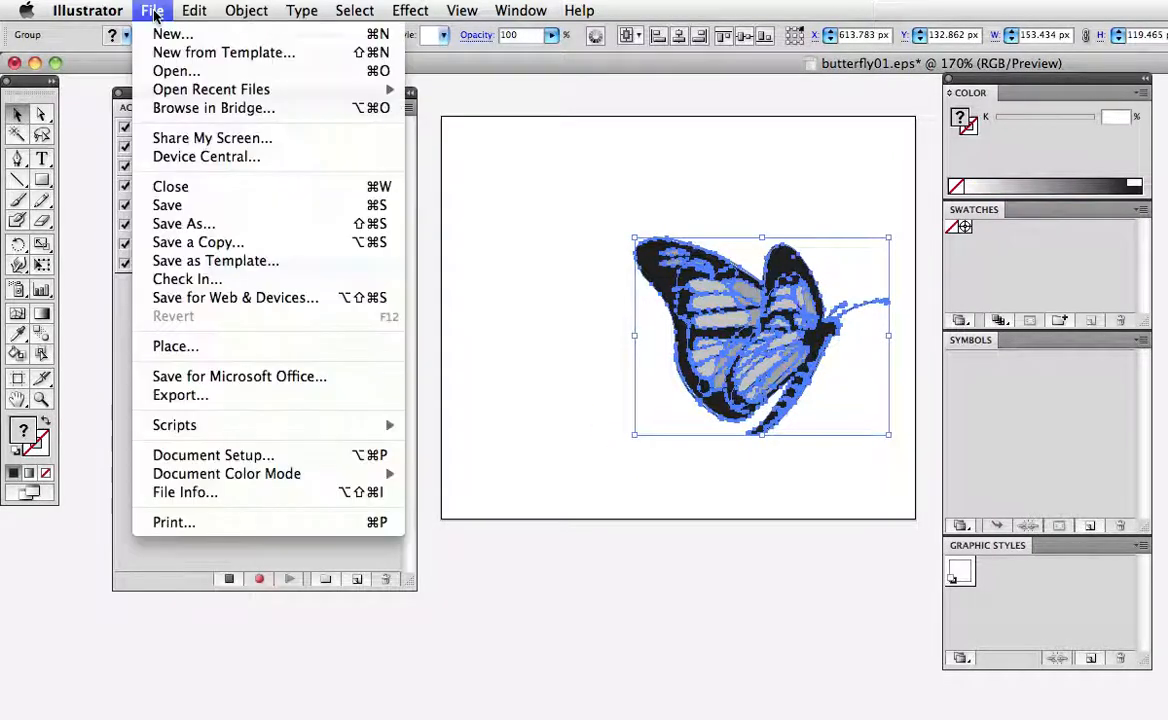
{"action": "left_click", "coordinate": [195, 224]}
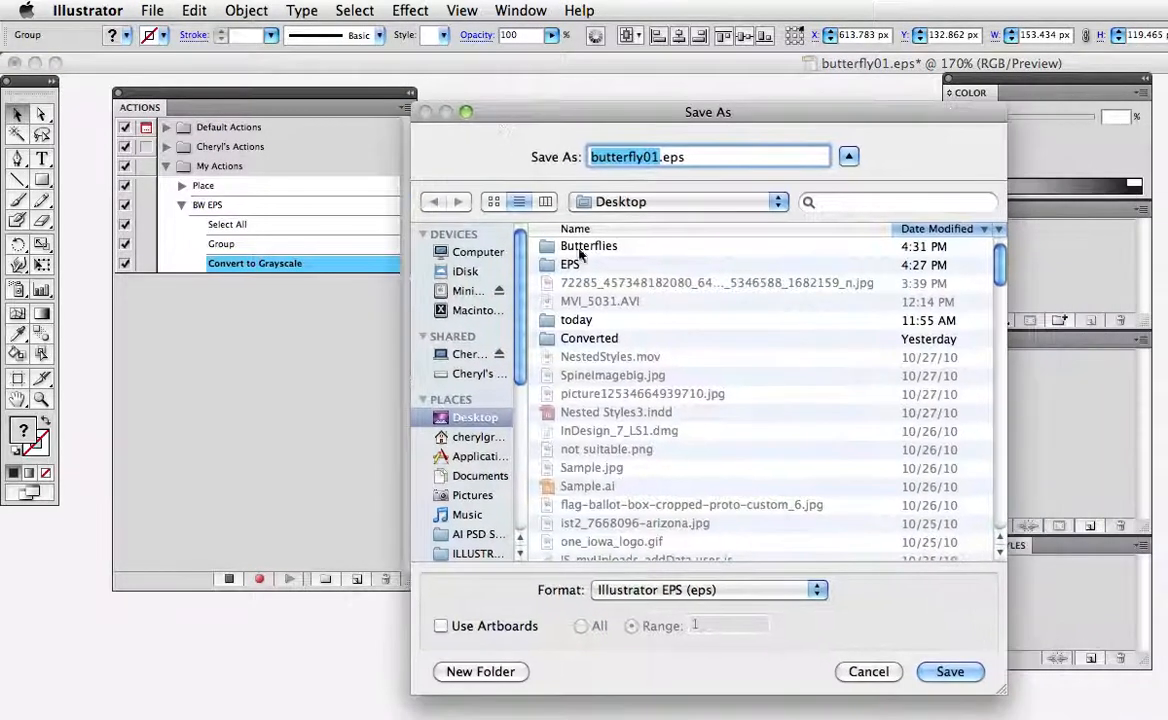
{"action": "left_click", "coordinate": [932, 678]}
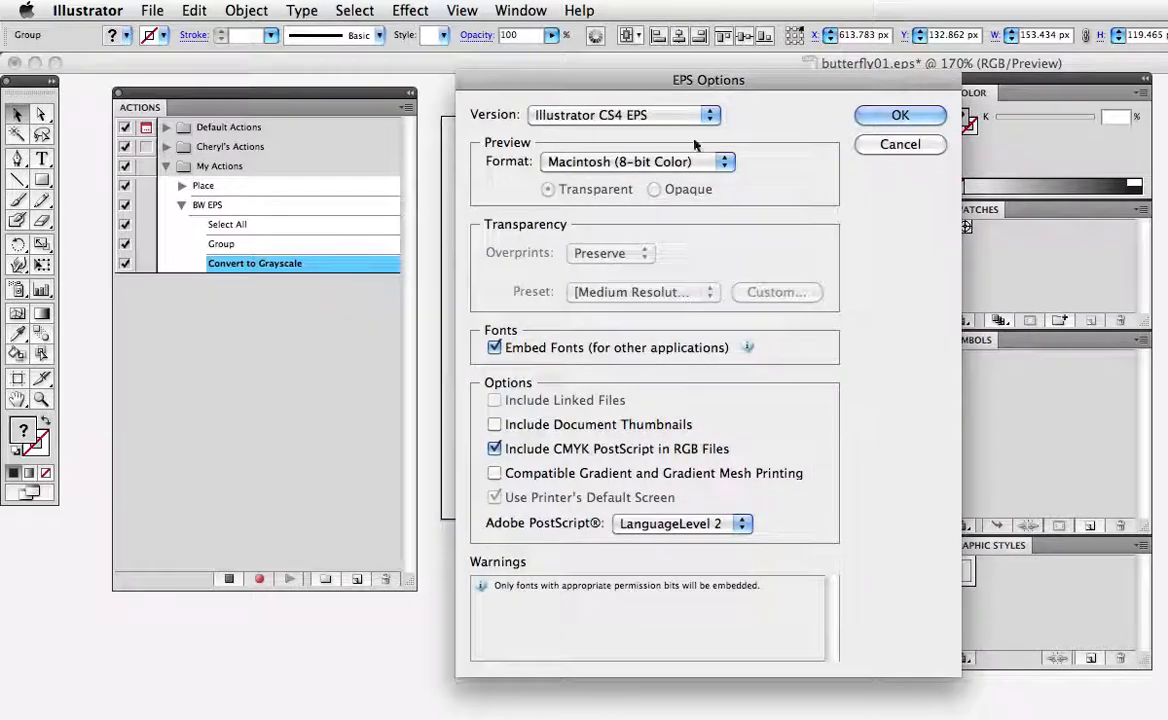
{"action": "left_click", "coordinate": [688, 118]}
{"action": "left_click", "coordinate": [655, 248]}
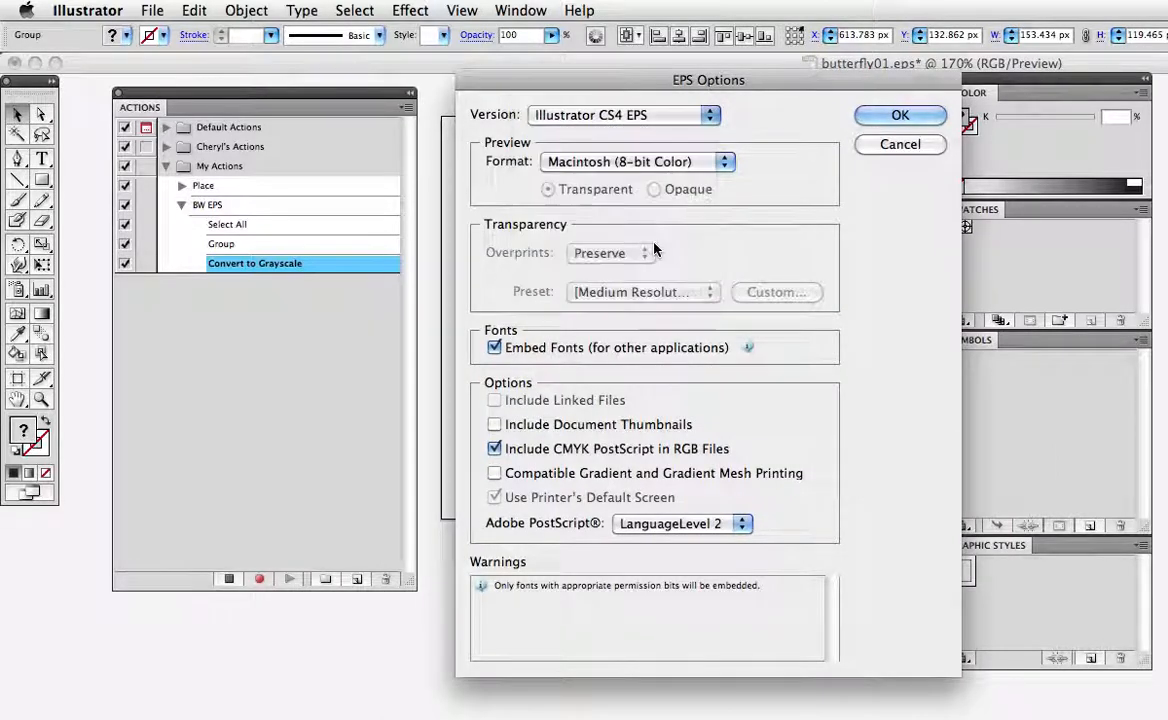
{"action": "left_click", "coordinate": [883, 117]}
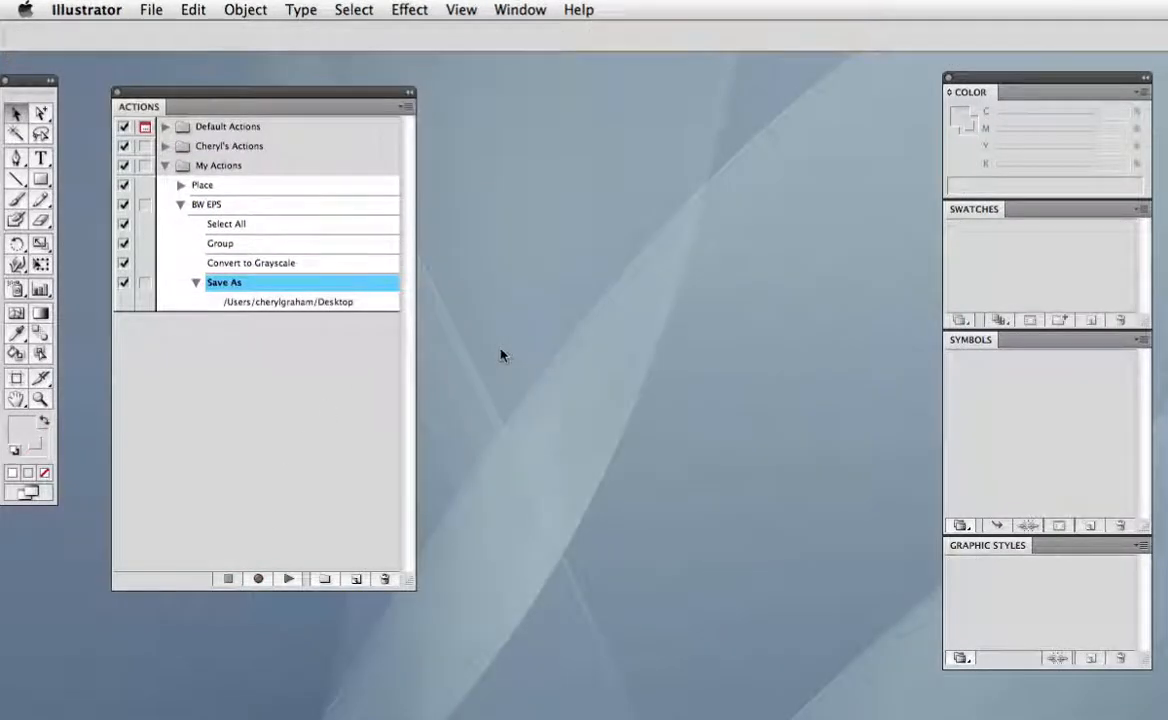
Step: Set up a Batch that plays BW EPS from the My Actions set on the Desktop's Butterflies source folder
{"action": "left_click", "coordinate": [403, 107]}
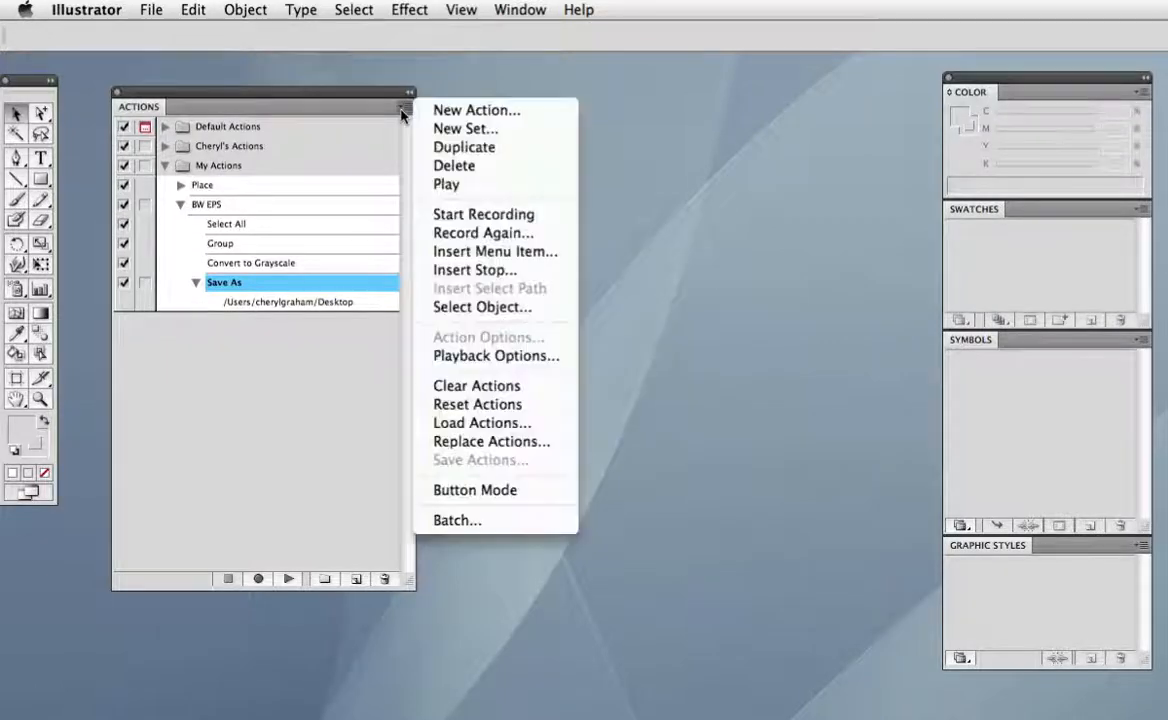
{"action": "left_click", "coordinate": [545, 519]}
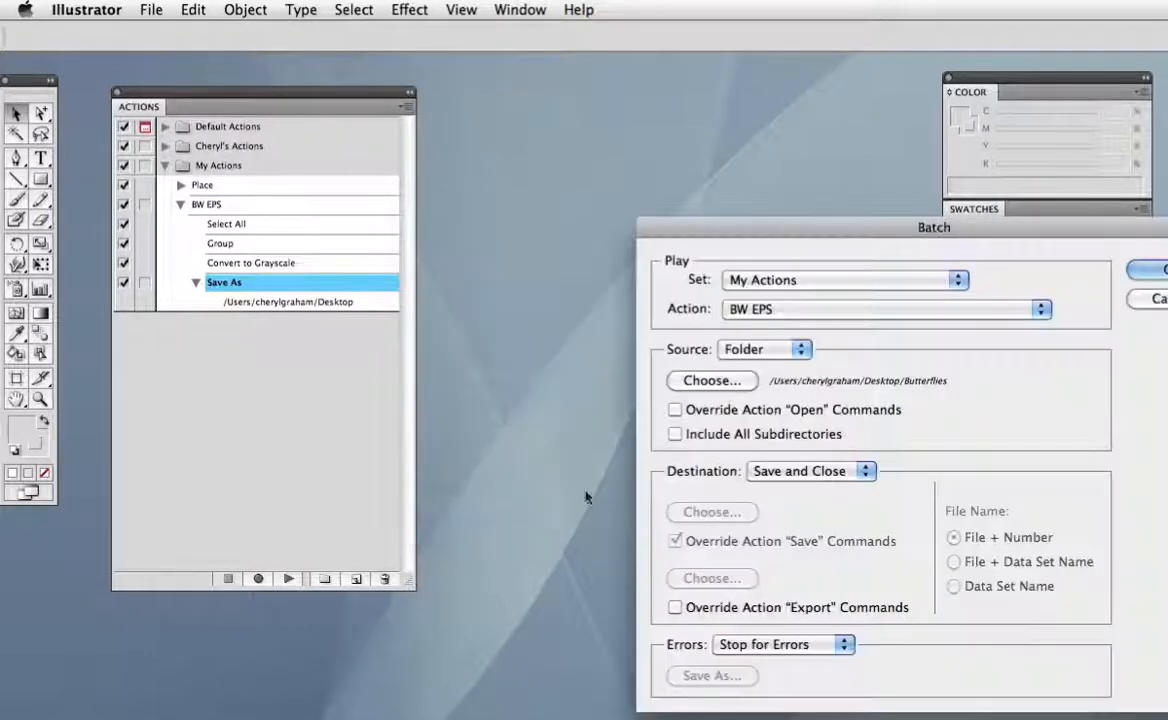
{"action": "left_click_drag", "start_coordinate": [750, 227], "coordinate": [534, 90]}
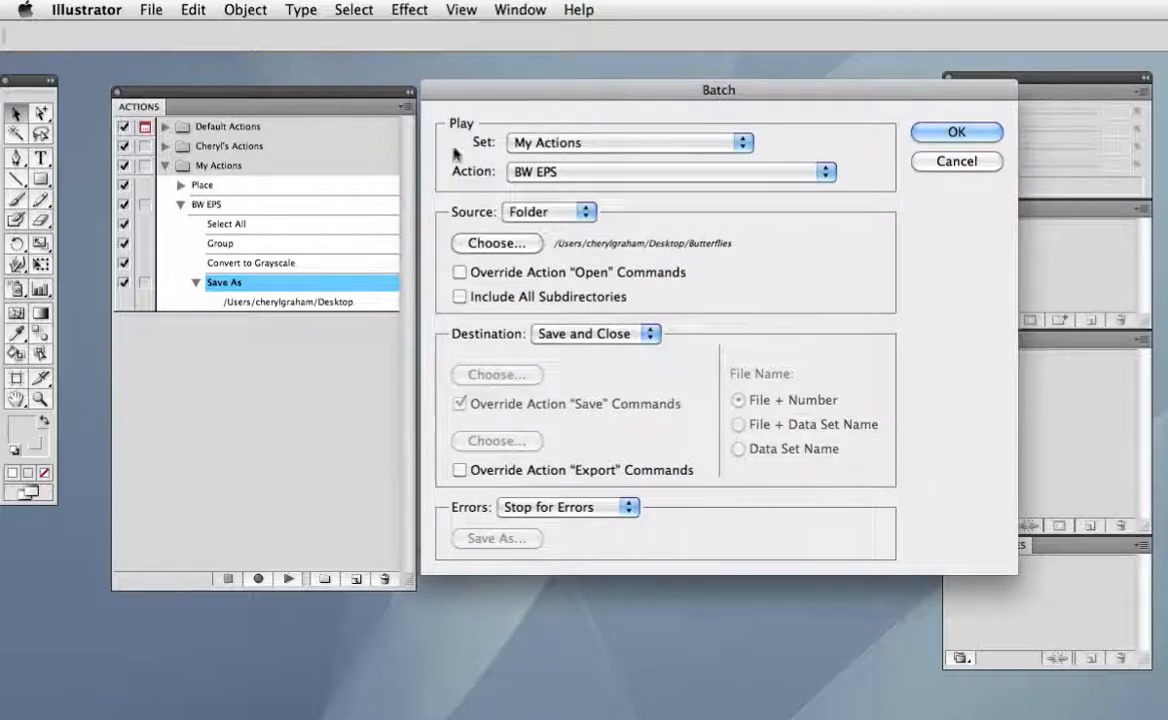
{"action": "left_click", "coordinate": [538, 142]}
{"action": "left_click", "coordinate": [538, 145]}
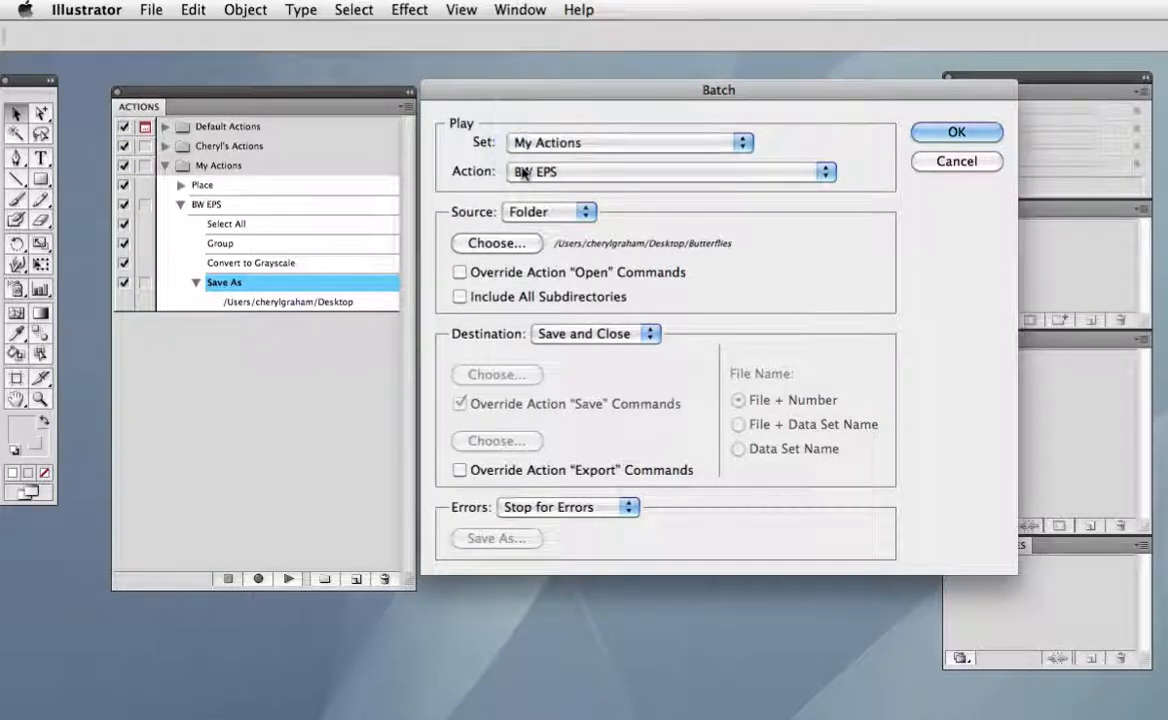
{"action": "left_click", "coordinate": [516, 242]}
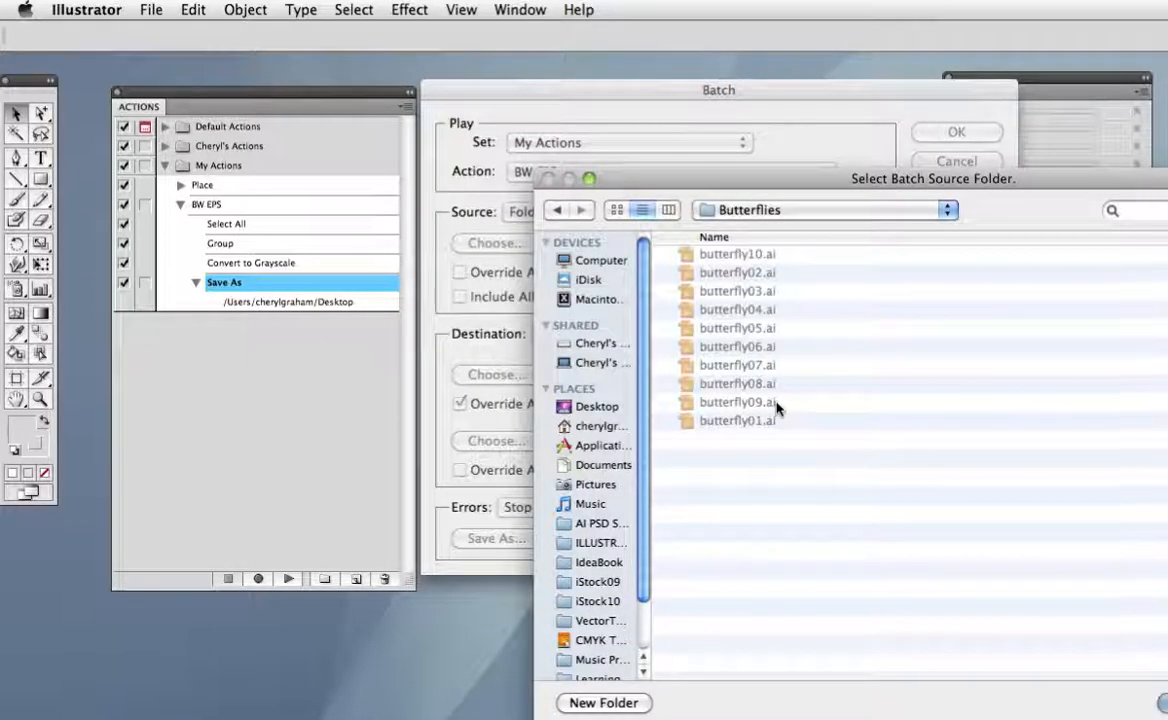
{"action": "key", "text": "Return"}
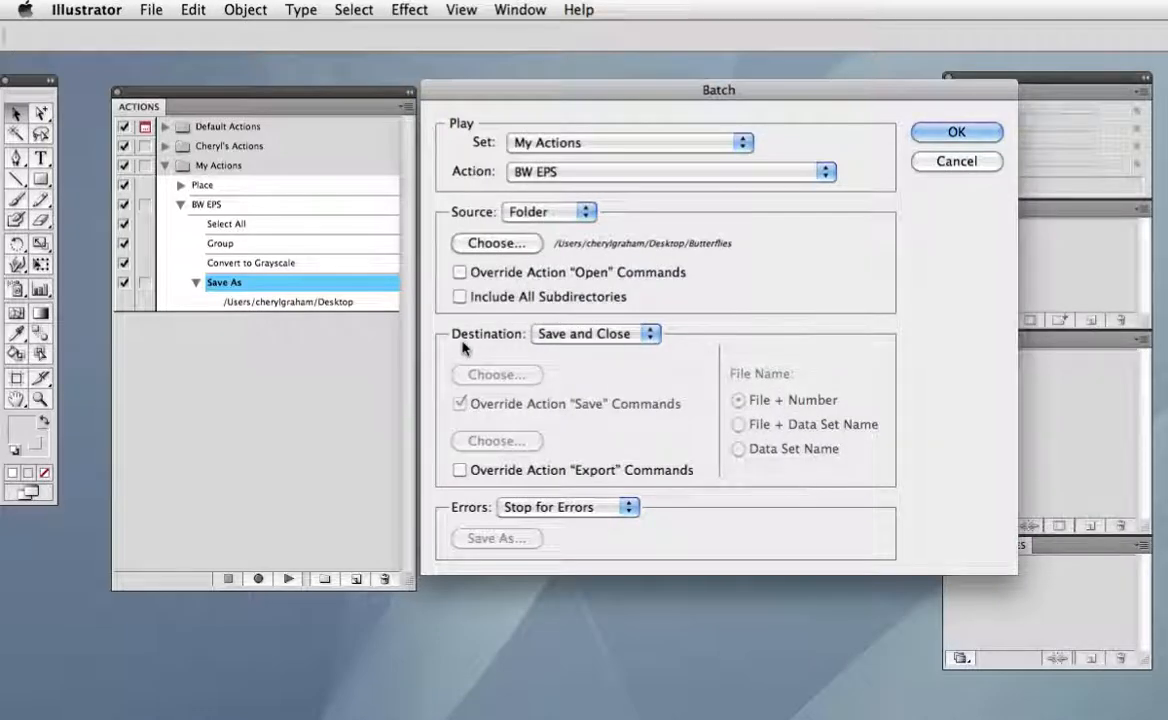
Step: Set the batch destination to the Desktop's EPS folder, keep Stop for Errors, and run the batch
{"action": "left_click", "coordinate": [560, 338]}
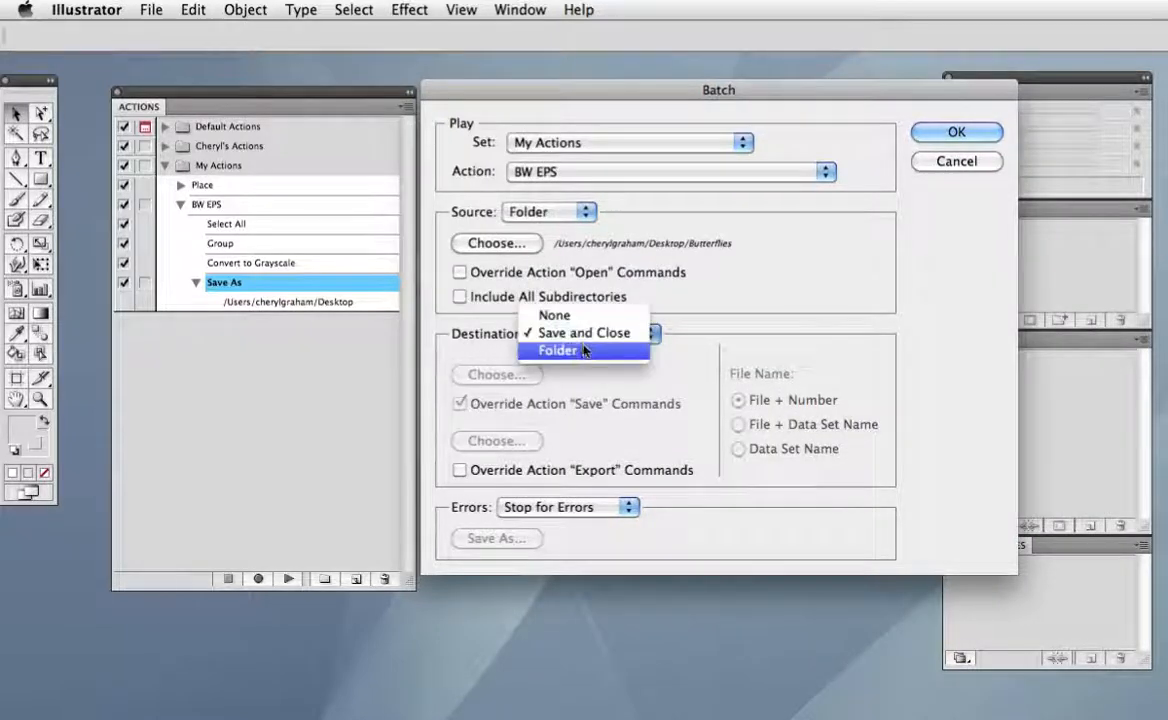
{"action": "left_click", "coordinate": [585, 352]}
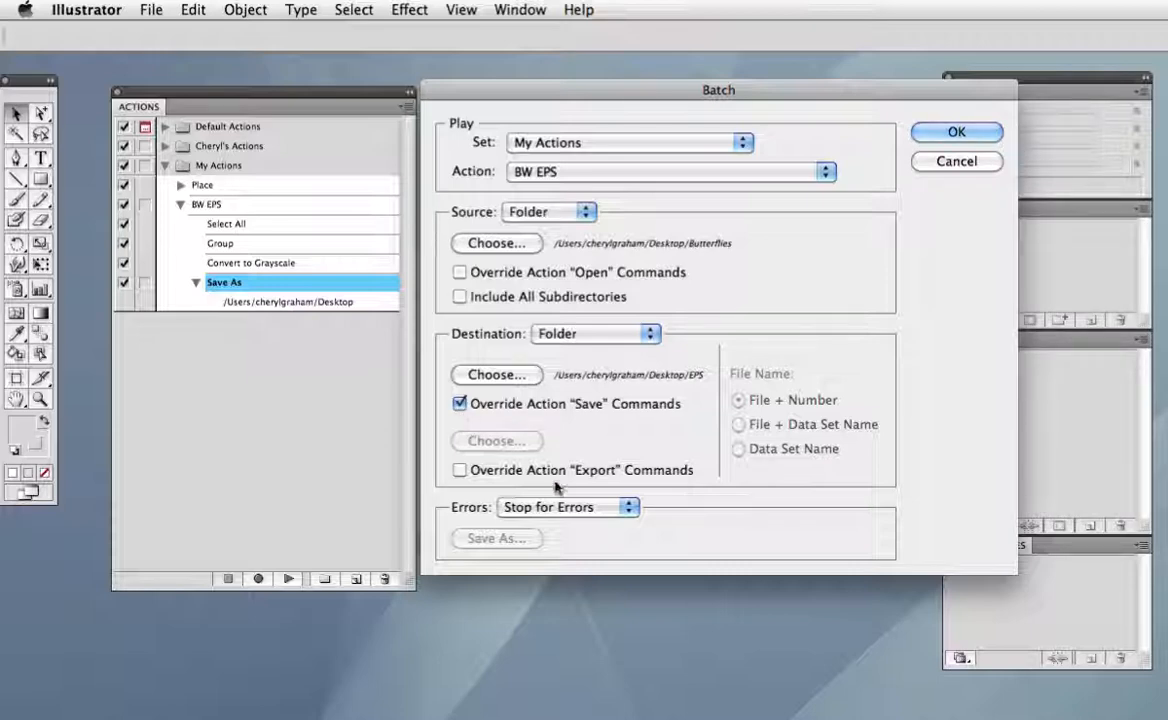
{"action": "left_click", "coordinate": [614, 510]}
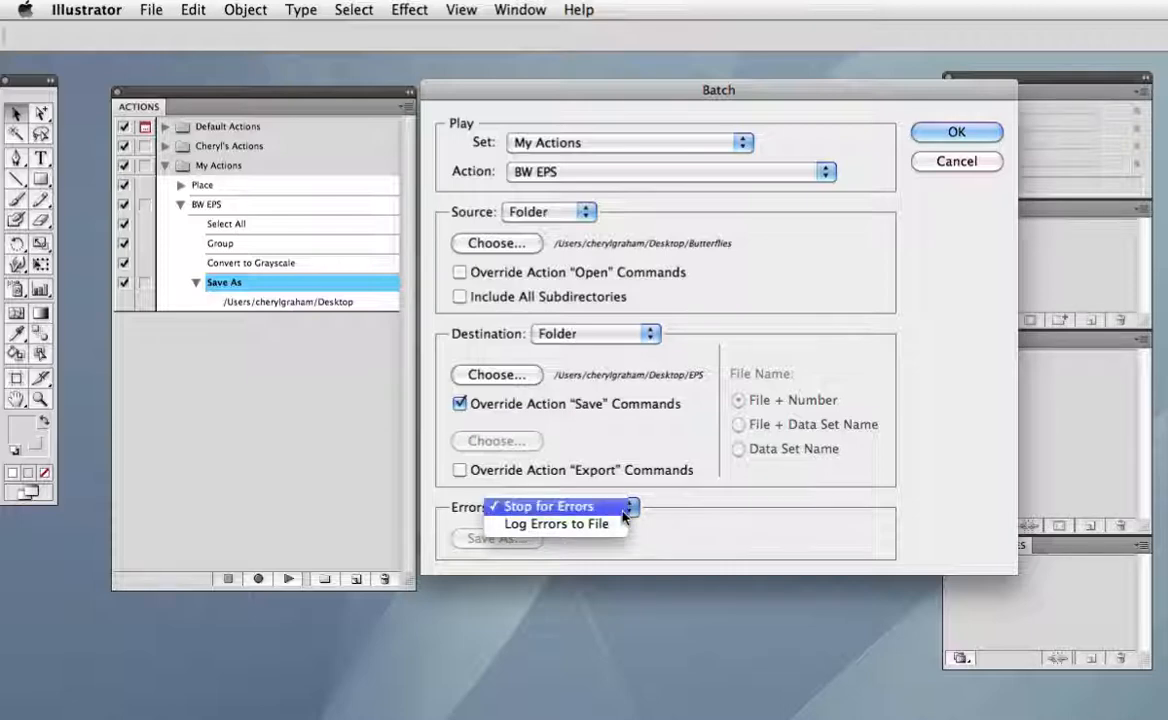
{"action": "left_click", "coordinate": [620, 508]}
{"action": "left_click", "coordinate": [956, 131]}
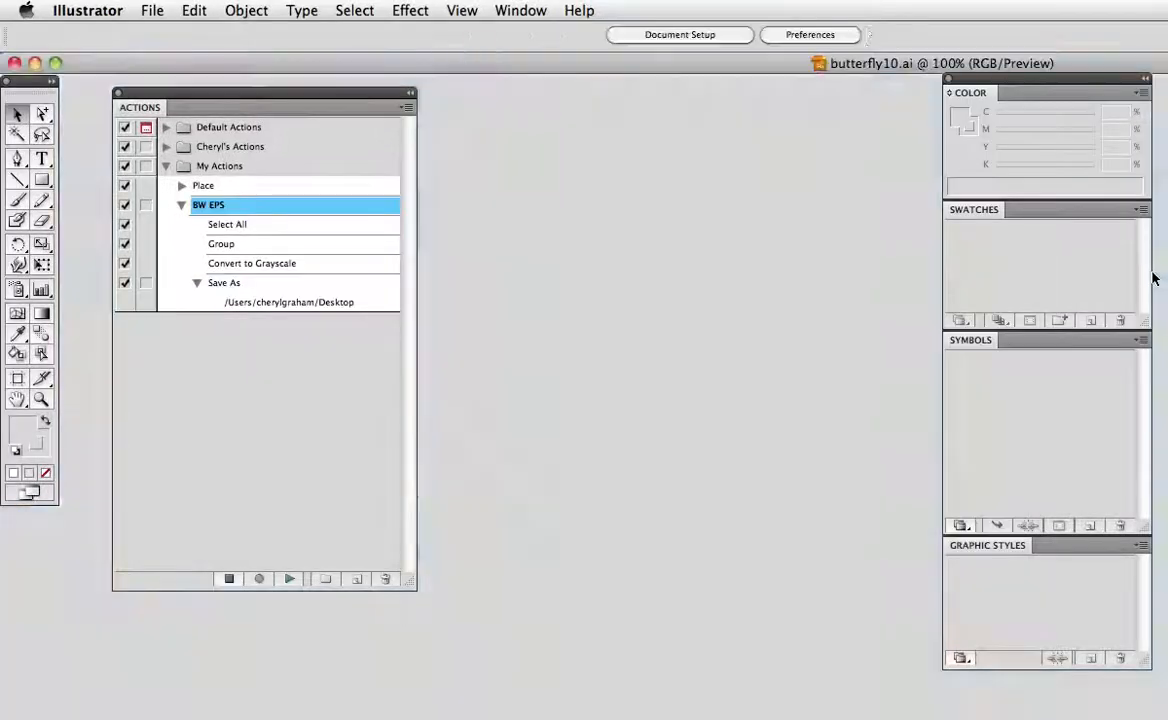